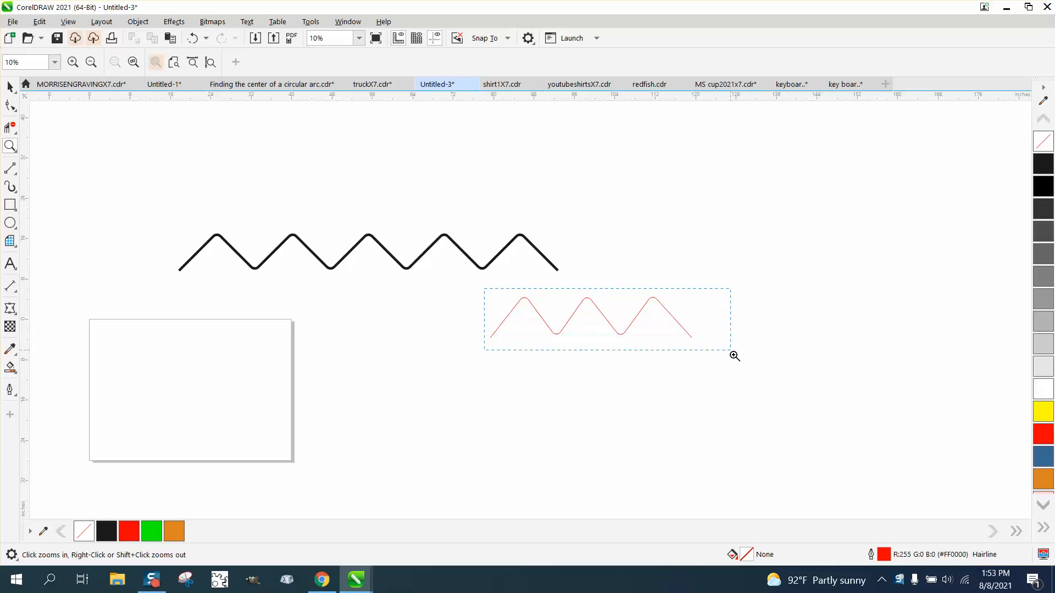
# - Draw a square in the upper-left part of the page and rotate it 45 degrees into a diamond about 12.1 inches wide
pyautogui.scroll(-9, 551, 287)
pyautogui.scroll(-2, 653, 289)
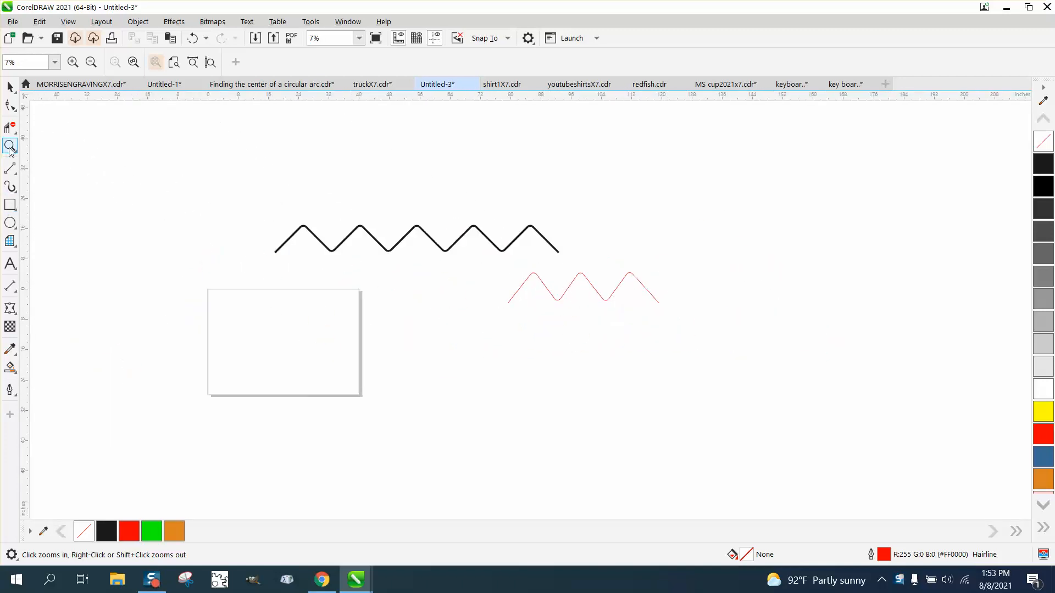
pyautogui.moveTo(137, 269); pyautogui.dragTo(495, 442)
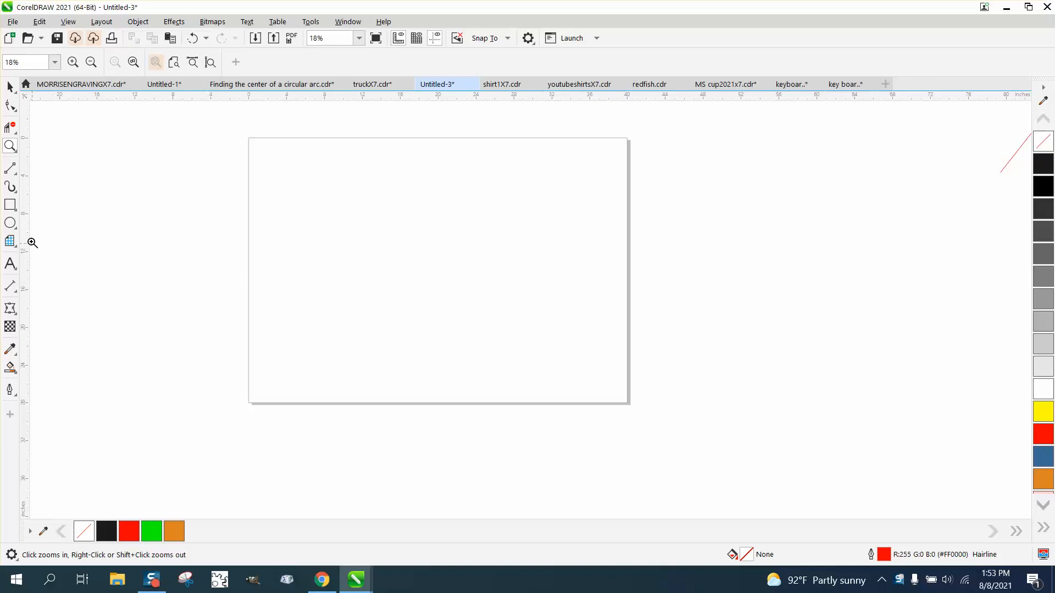
pyautogui.click(10, 205)
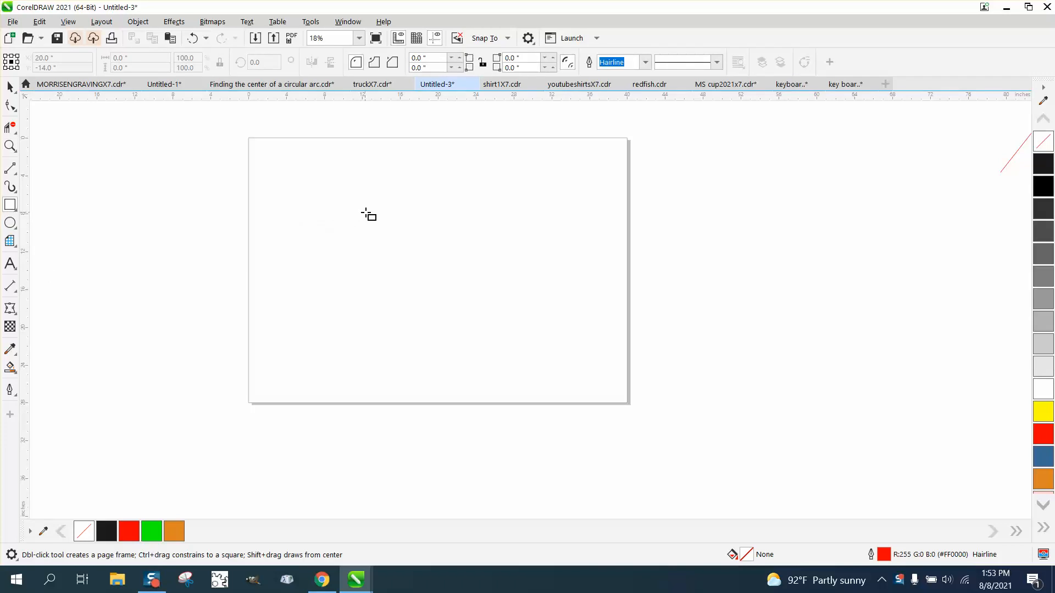
pyautogui.moveTo(375, 207); pyautogui.dragTo(293, 289)
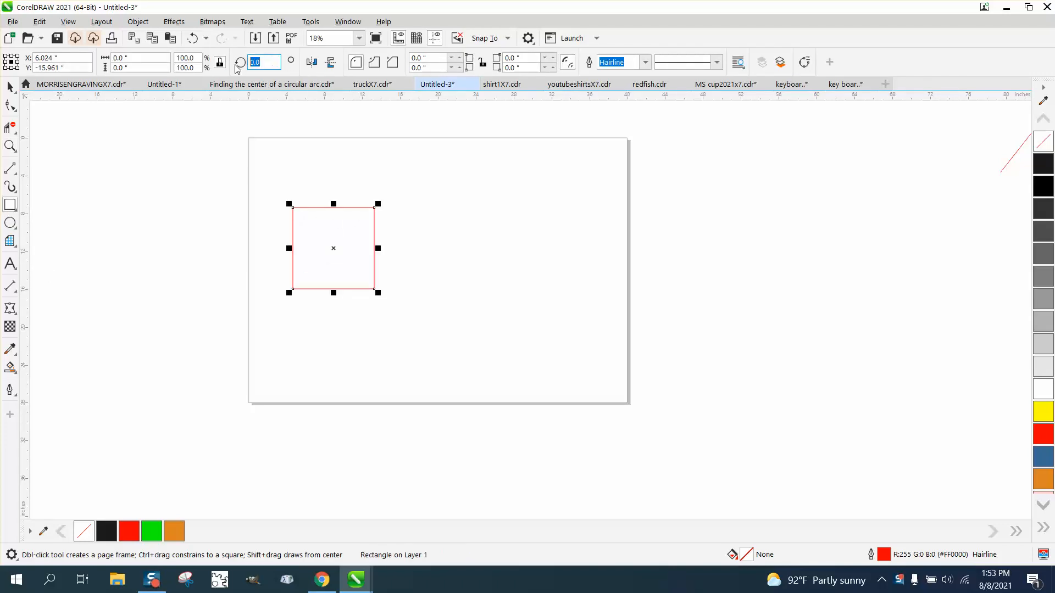
pyautogui.write('45')
pyautogui.press('Return')
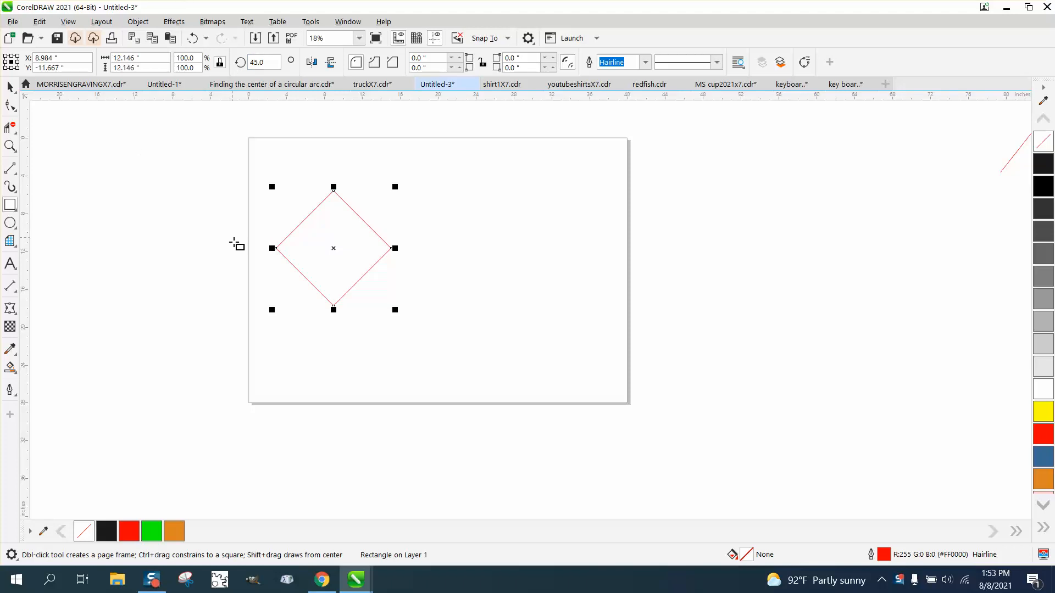
# - Resize the diamond proportionally to a width of 10 inches
pyautogui.click(10, 87)
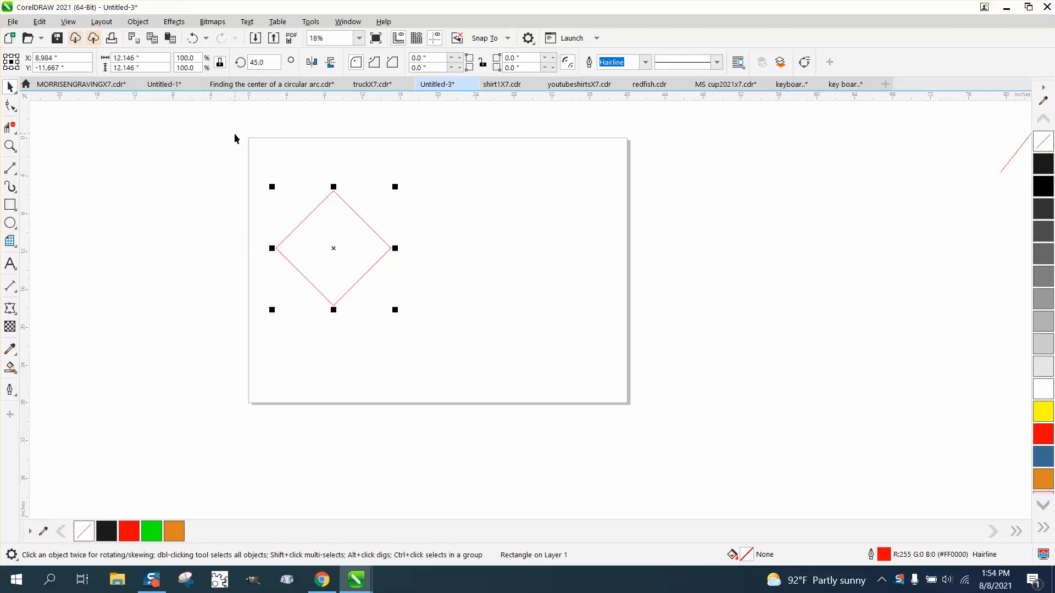
pyautogui.click(132, 58)
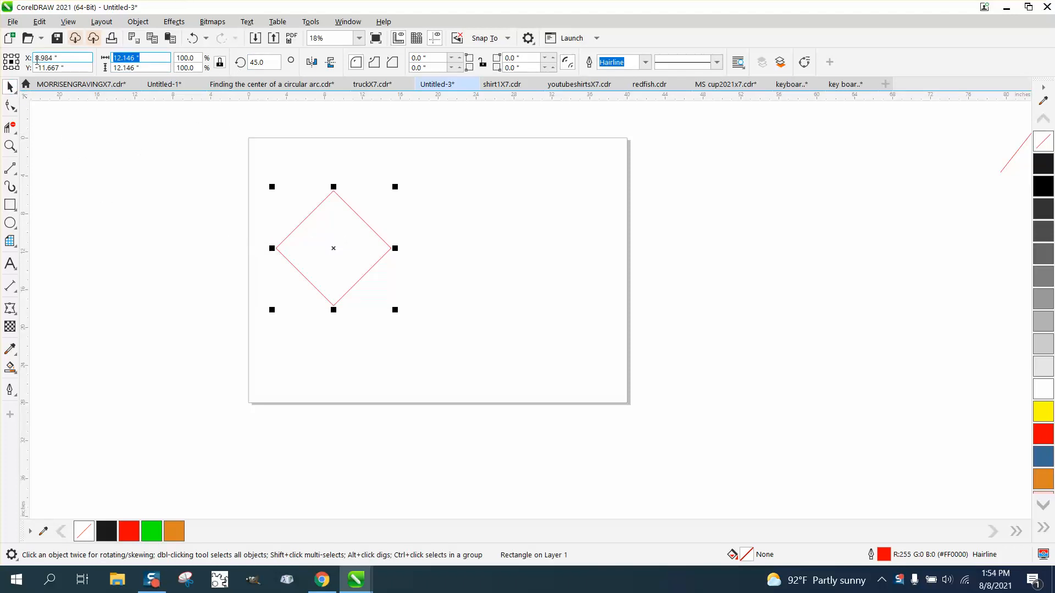
pyautogui.write('10')
pyautogui.press('Return')
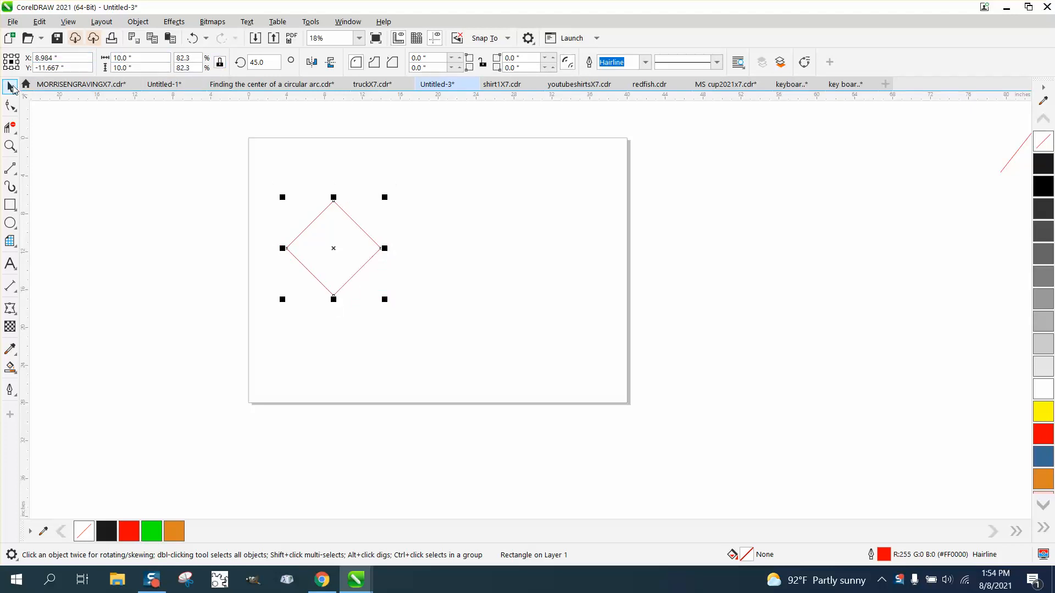
# - Set the document's nudge distance to 10 inches with nothing selected
pyautogui.click(124, 121)
pyautogui.click(399, 62)
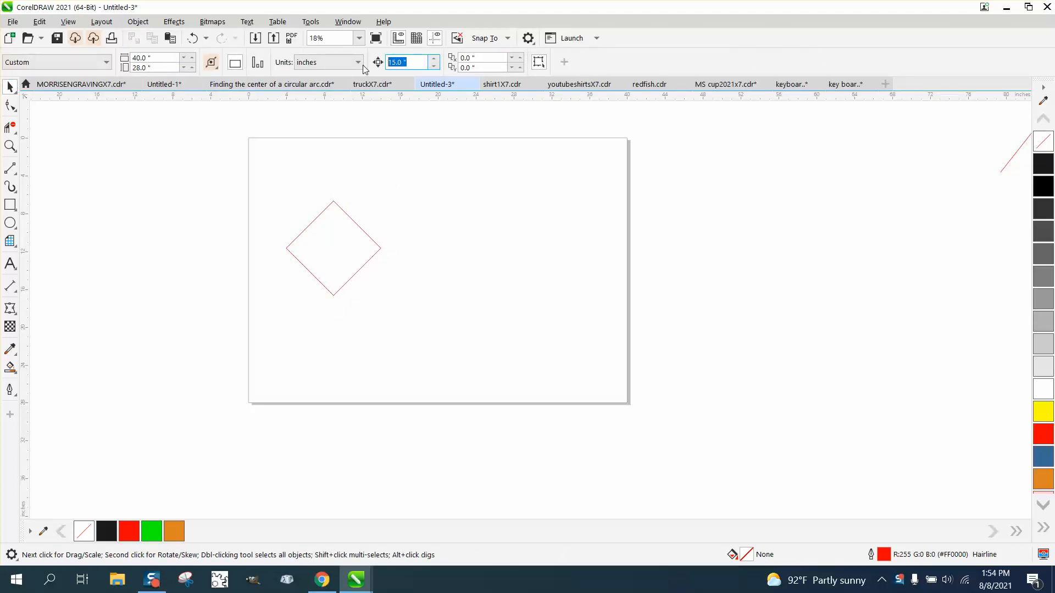
pyautogui.write('10')
pyautogui.press('Return')
# - Duplicate the diamond five times to the right at 10-inch spacing, forming a row of six touching diamonds
pyautogui.click(376, 247)
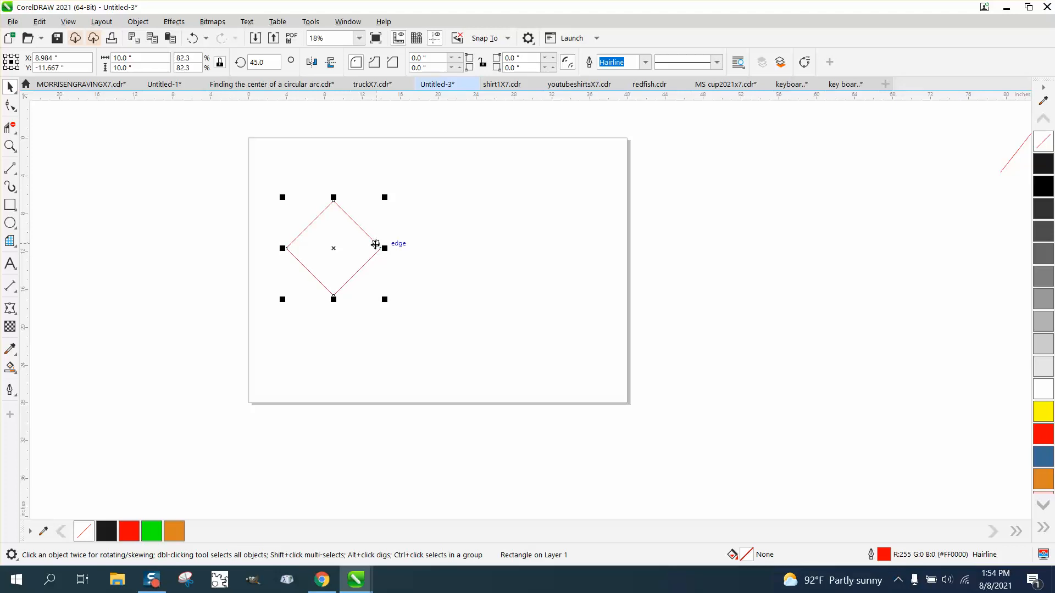
pyautogui.hotkey('ctrl', 'd')
pyautogui.hotkey('ctrl', 'd')
pyautogui.hotkey('ctrl', 'd')
pyautogui.hotkey('ctrl', 'd')
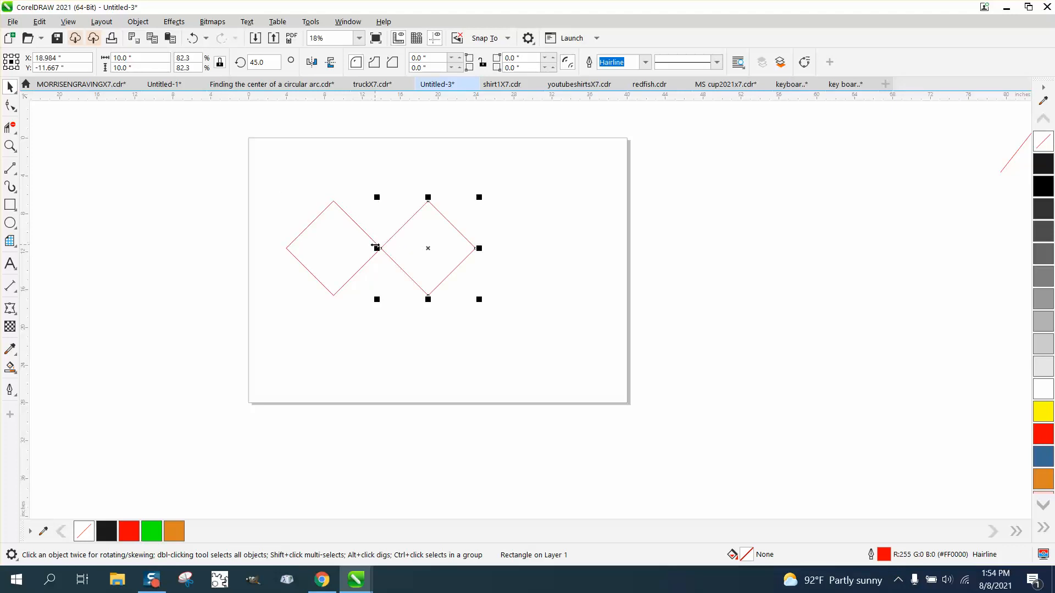
pyautogui.hotkey('ctrl', 'd')
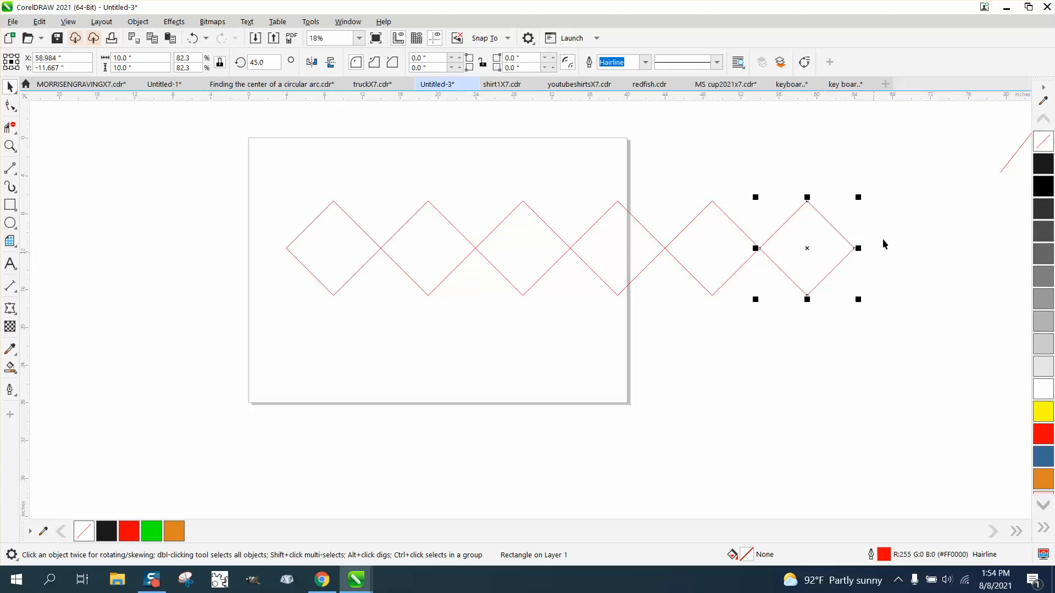
# - Delete the two end diamonds and the lower halves of the middle four with virtual segment deletion, leaving a zigzag
pyautogui.click(10, 127)
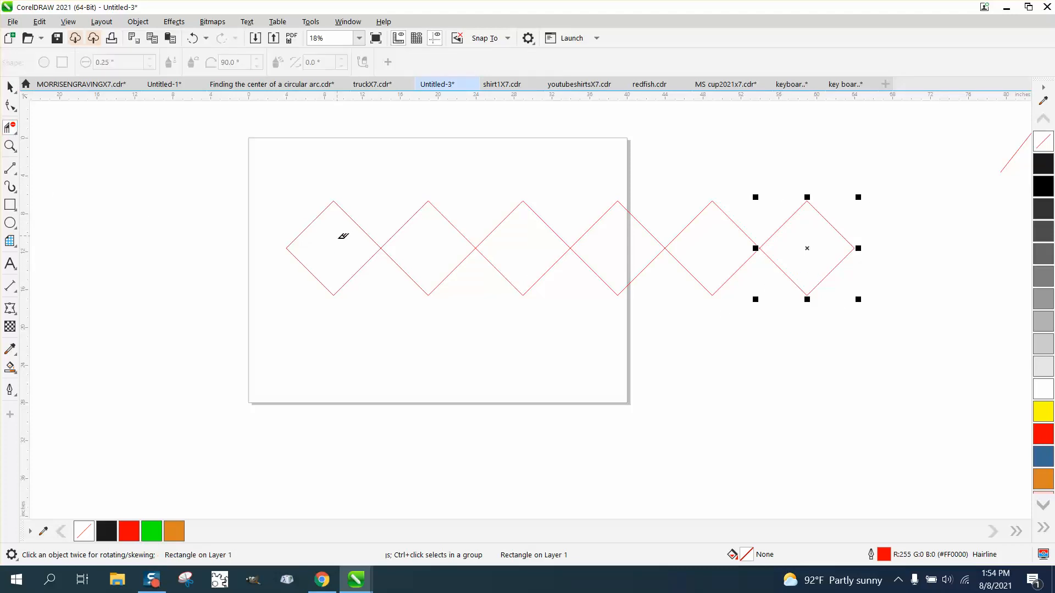
pyautogui.moveTo(275, 273); pyautogui.dragTo(856, 297)
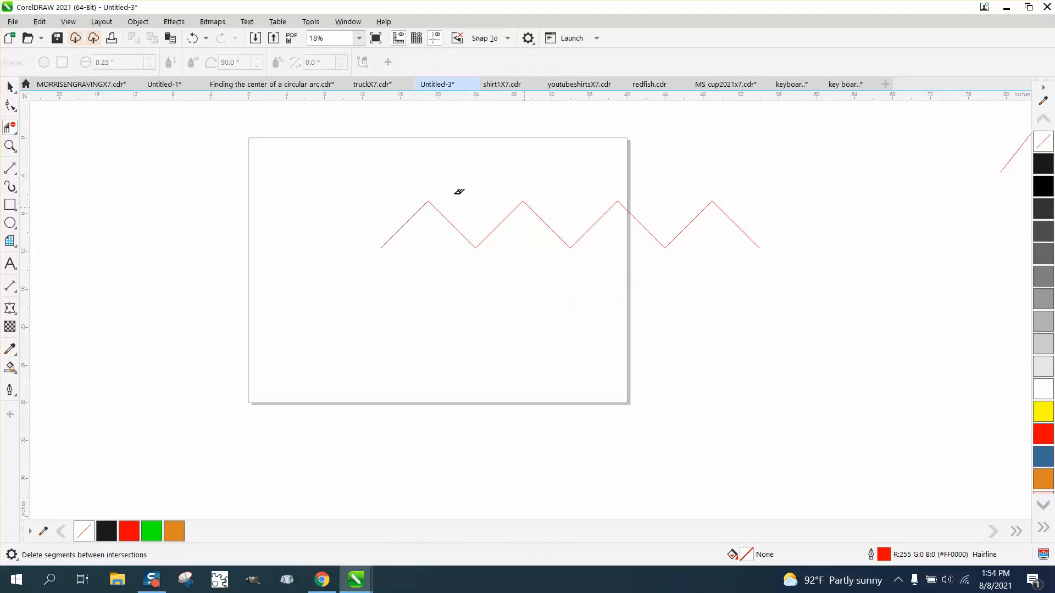
# - Combine the four remaining zigzag pieces into one curve and move it about 10 inches left
pyautogui.click(10, 86)
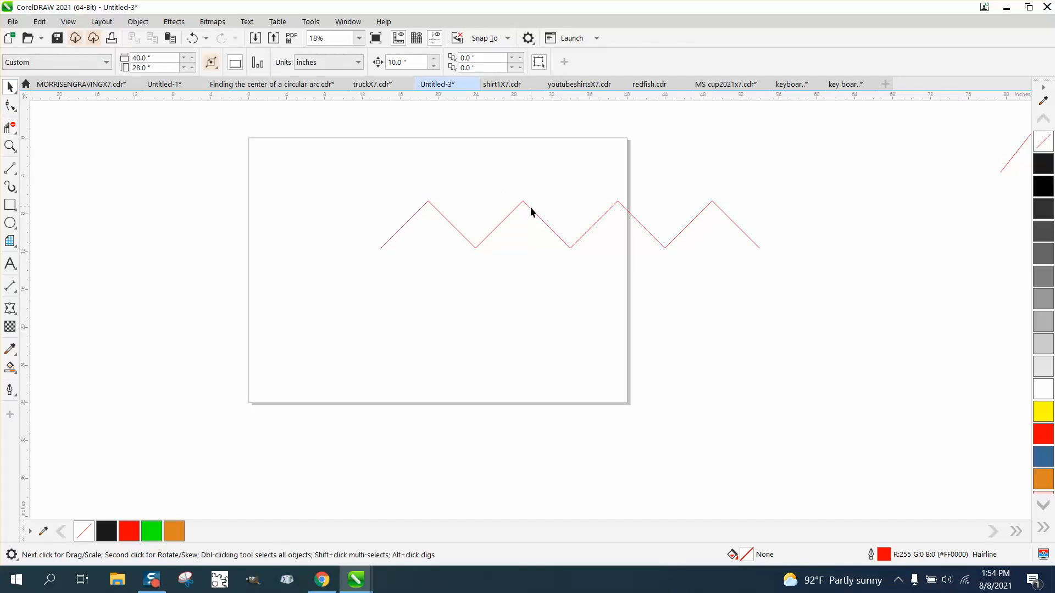
pyautogui.click(531, 213)
pyautogui.moveTo(330, 164); pyautogui.dragTo(803, 288)
pyautogui.hotkey('ctrl', 'l')
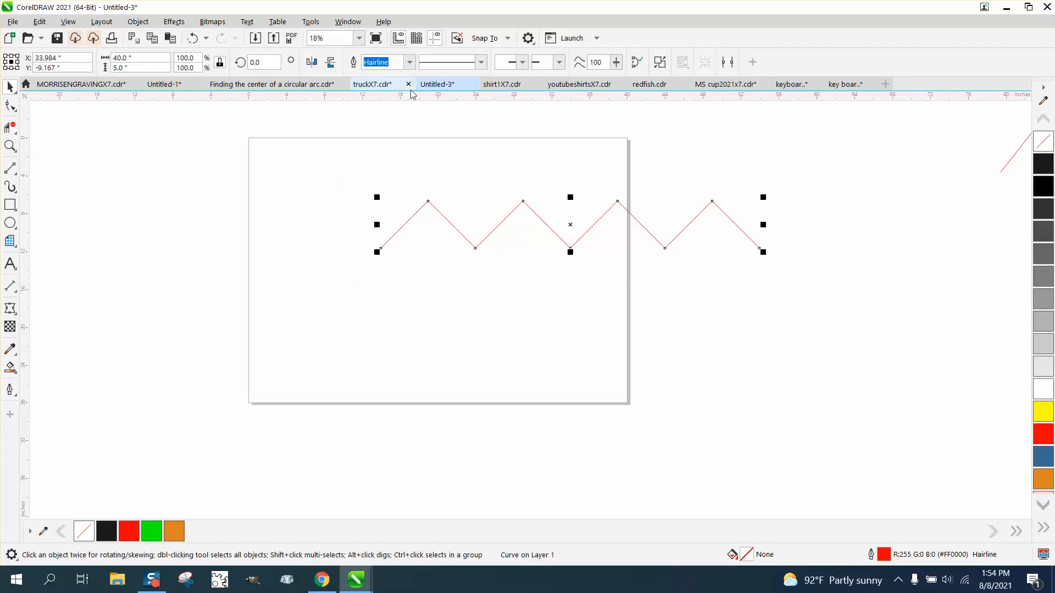
pyautogui.click(435, 124)
pyautogui.moveTo(555, 234); pyautogui.dragTo(458, 234)
# - Join the zigzag's open nodes at the three lower corners with Join Curves, using Extend and a 0.95-inch gap tolerance
pyautogui.click(11, 106)
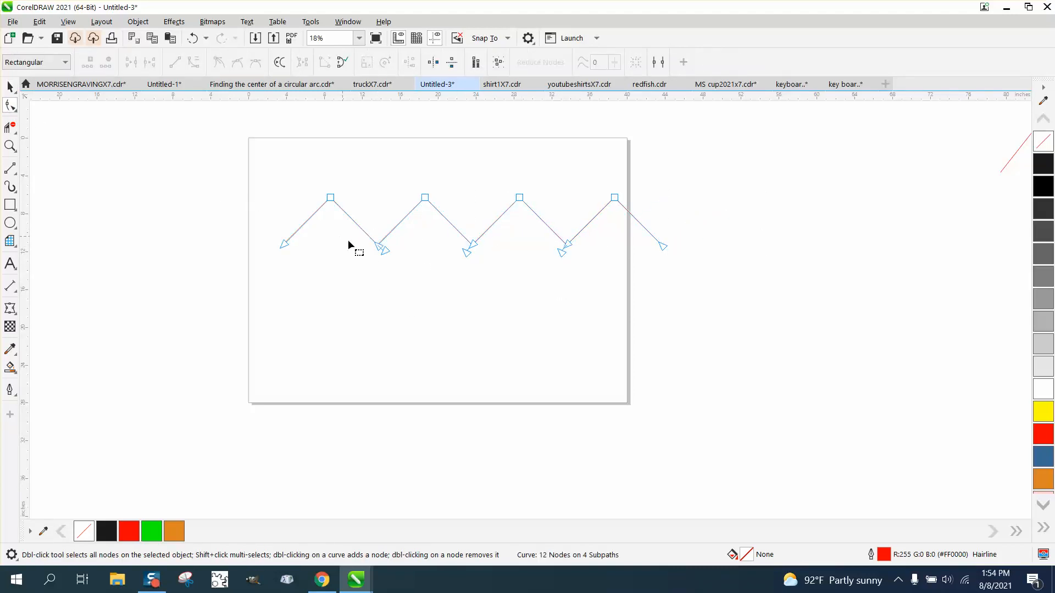
pyautogui.moveTo(573, 266); pyautogui.dragTo(577, 268)
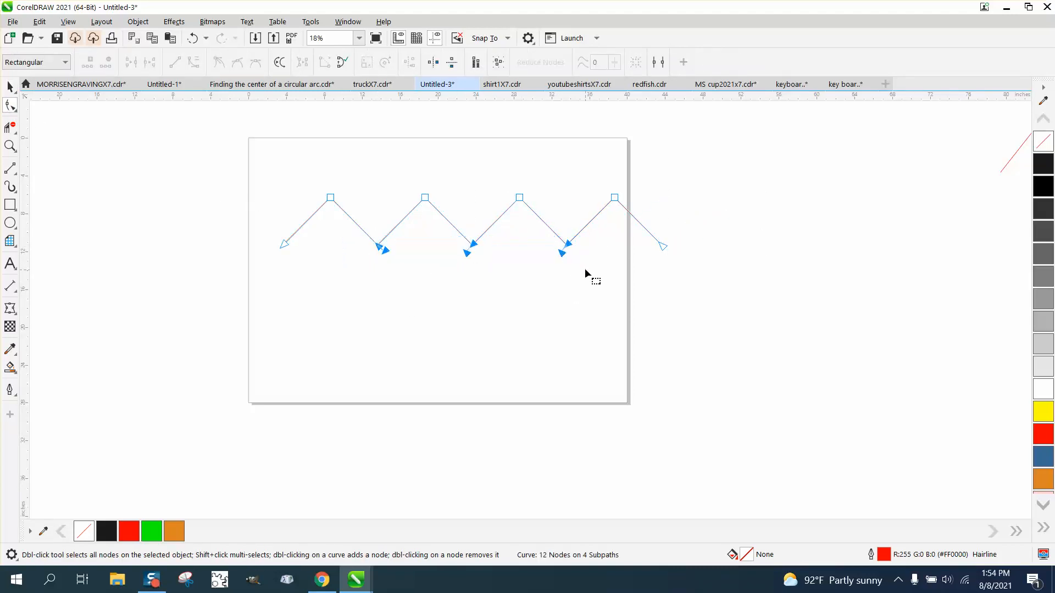
pyautogui.click(348, 22)
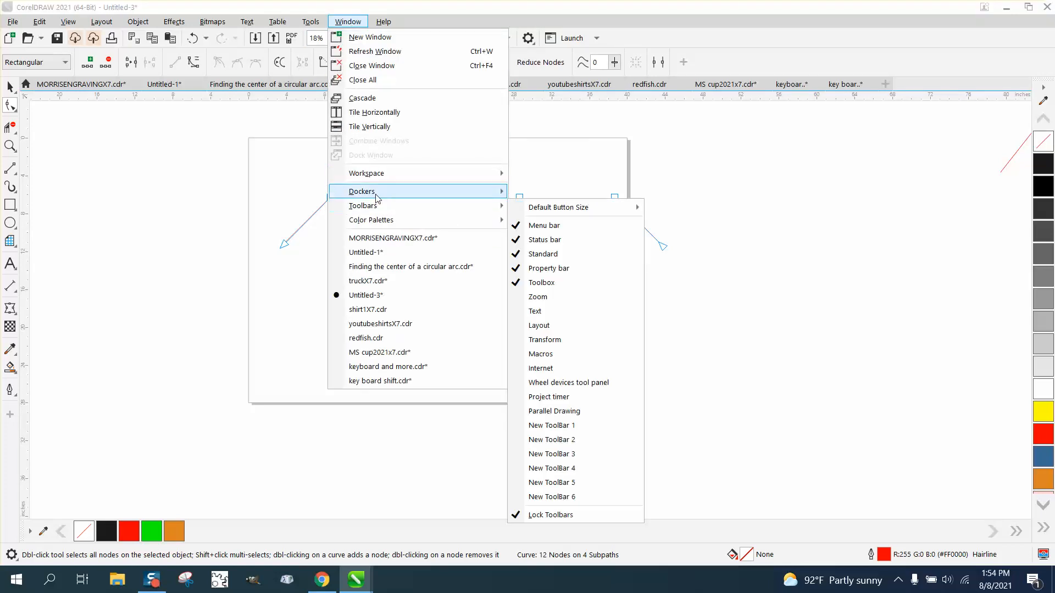
pyautogui.moveTo(447, 196)
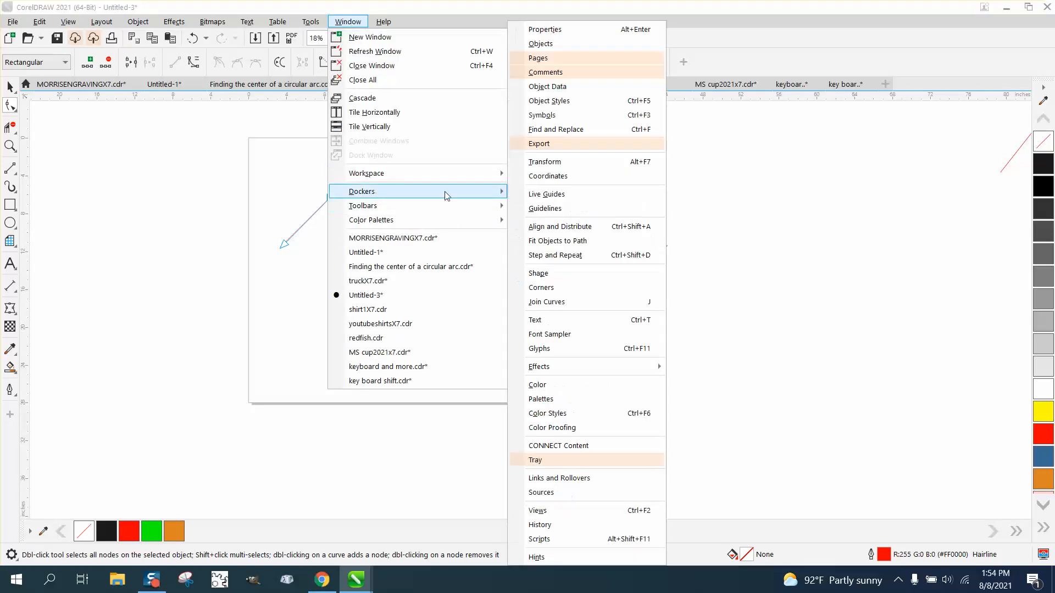
pyautogui.click(549, 303)
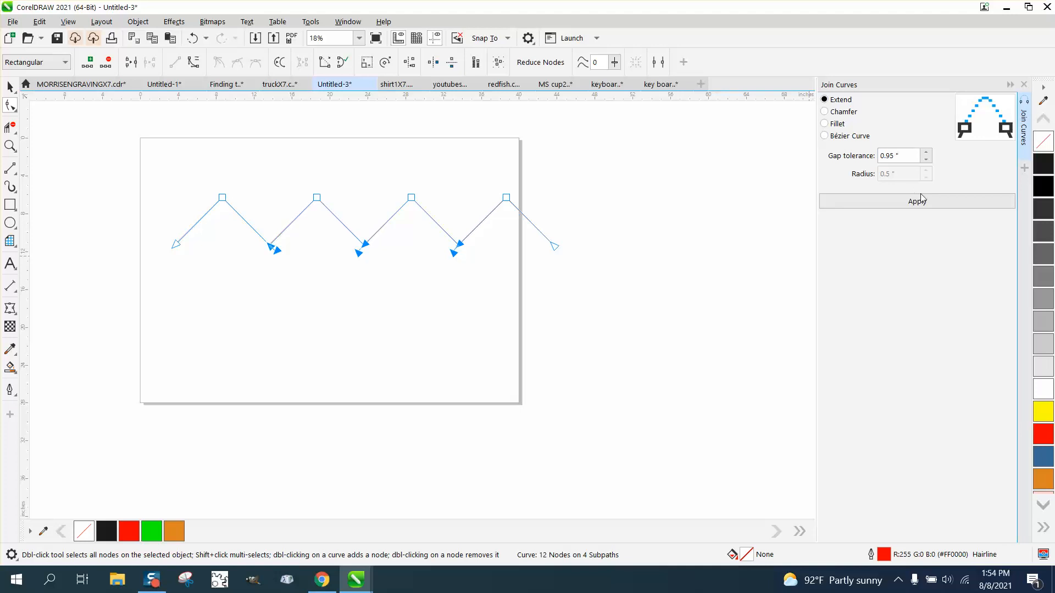
pyautogui.click(917, 201)
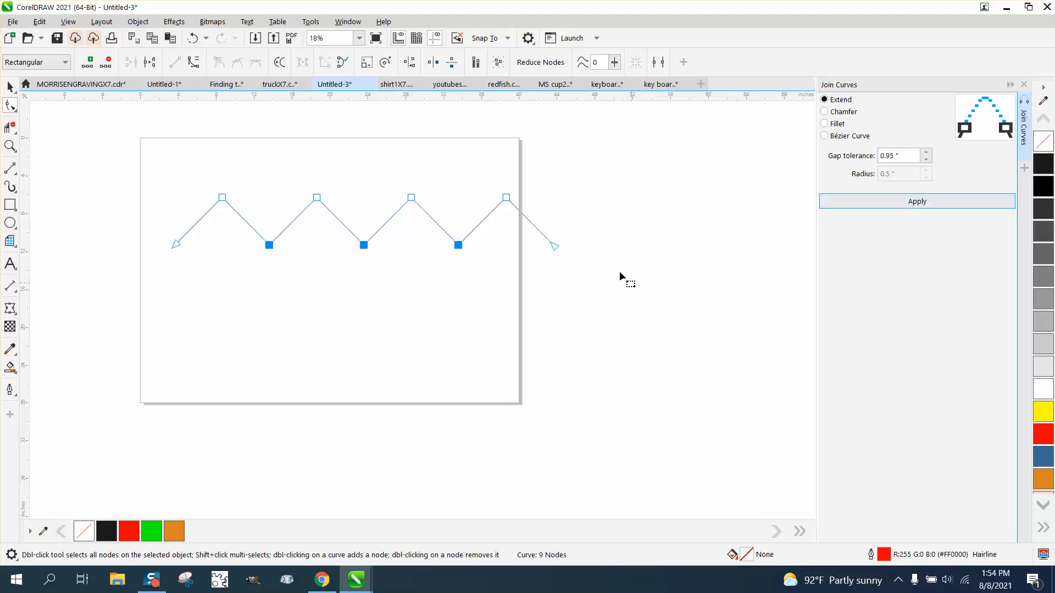
# - Open the Corners docker
pyautogui.click(308, 23)
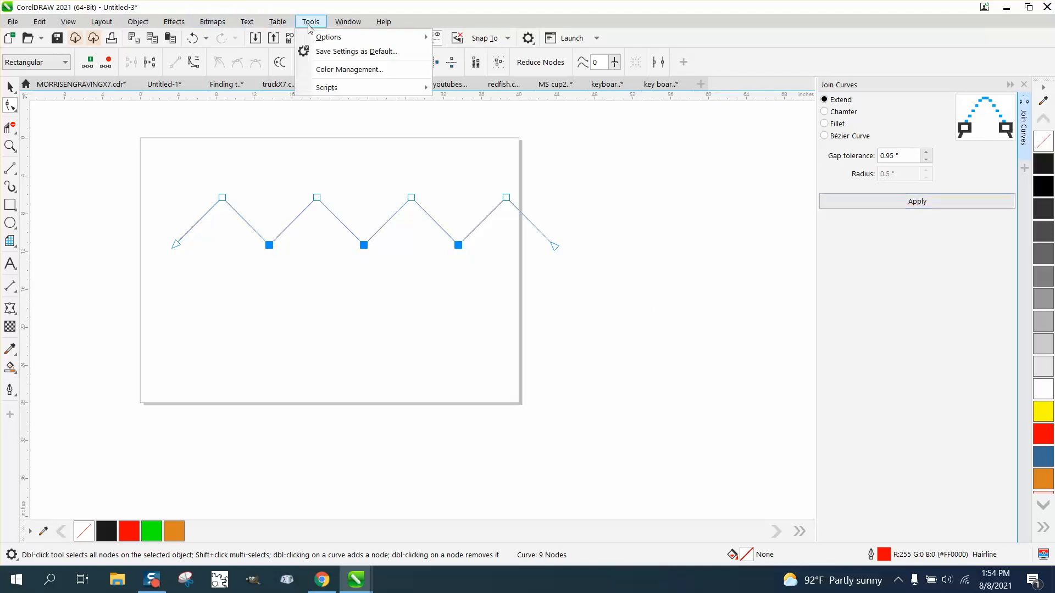
pyautogui.moveTo(352, 23)
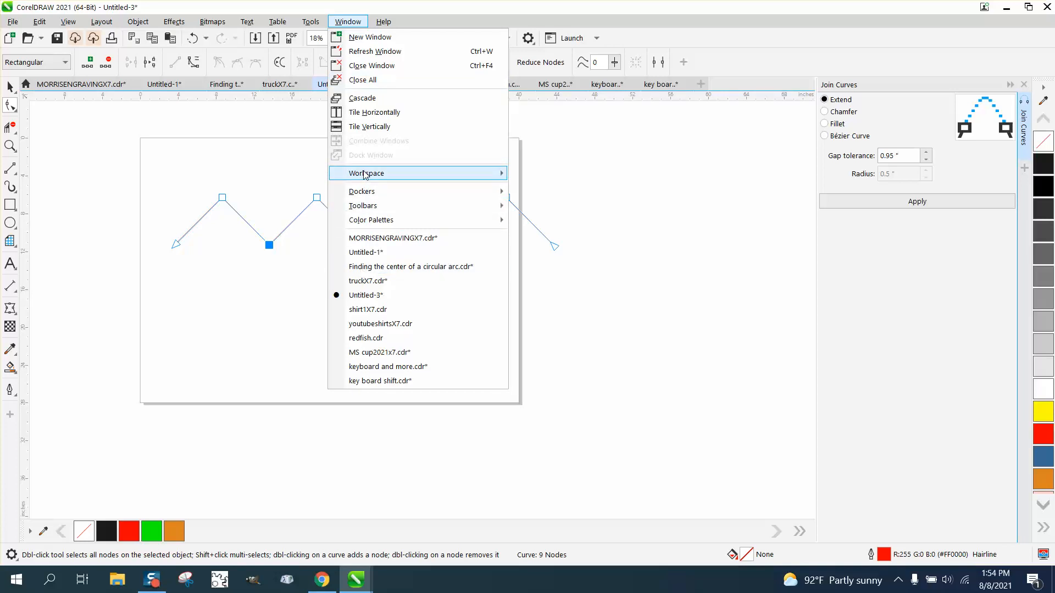
pyautogui.moveTo(366, 191)
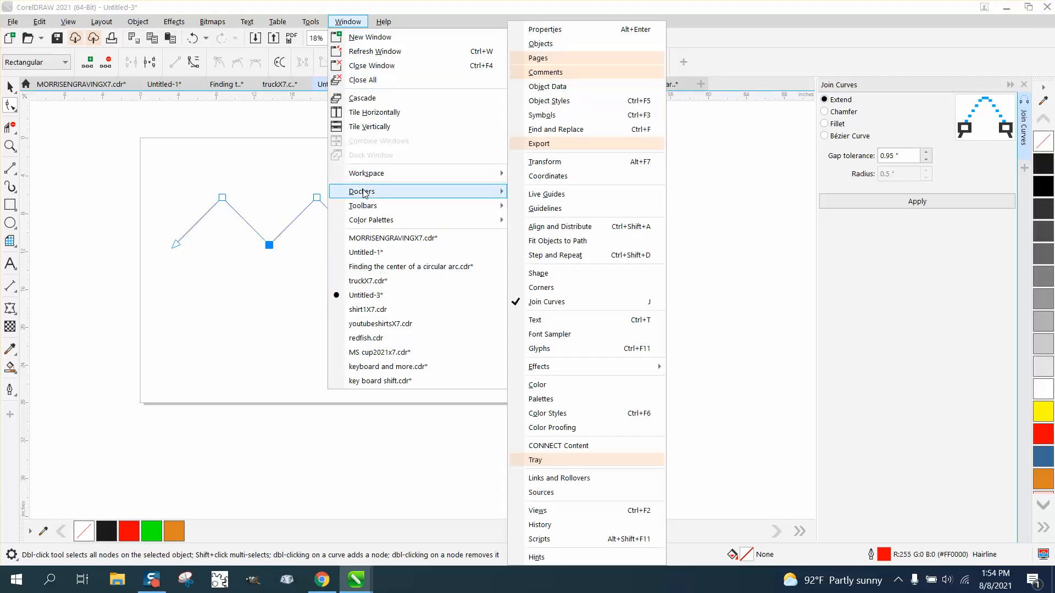
pyautogui.click(566, 286)
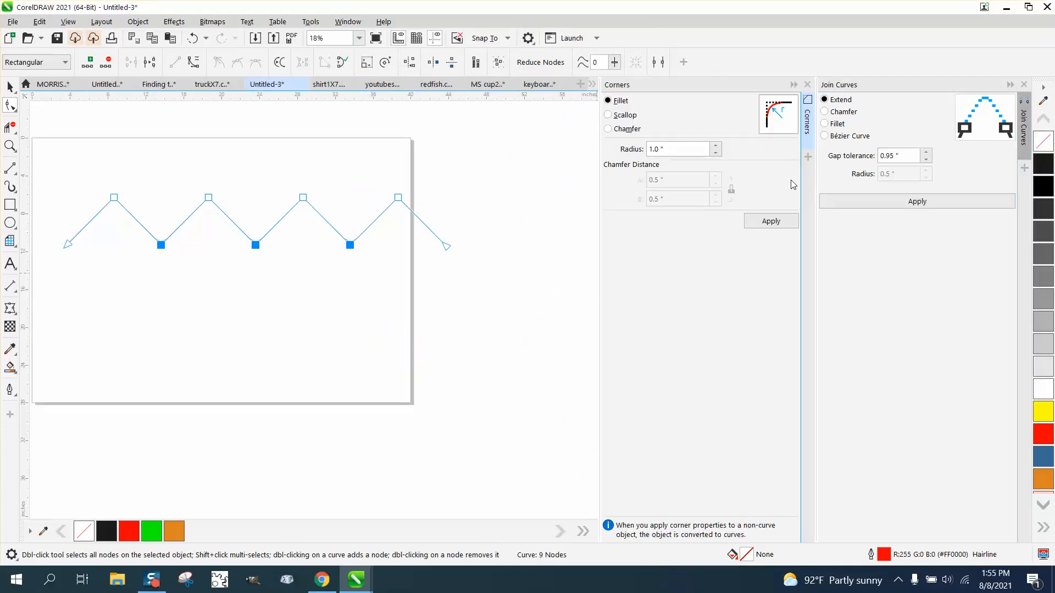
# - Try a 1.0-inch fillet on only the three lower corners of the zigzag, and undo it
pyautogui.click(772, 221)
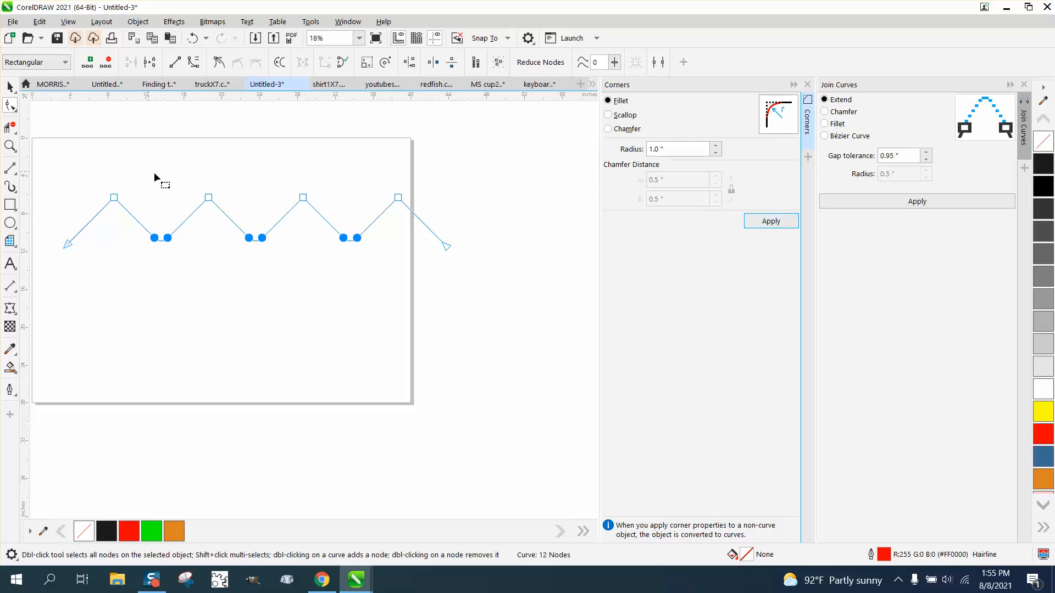
pyautogui.click(192, 38)
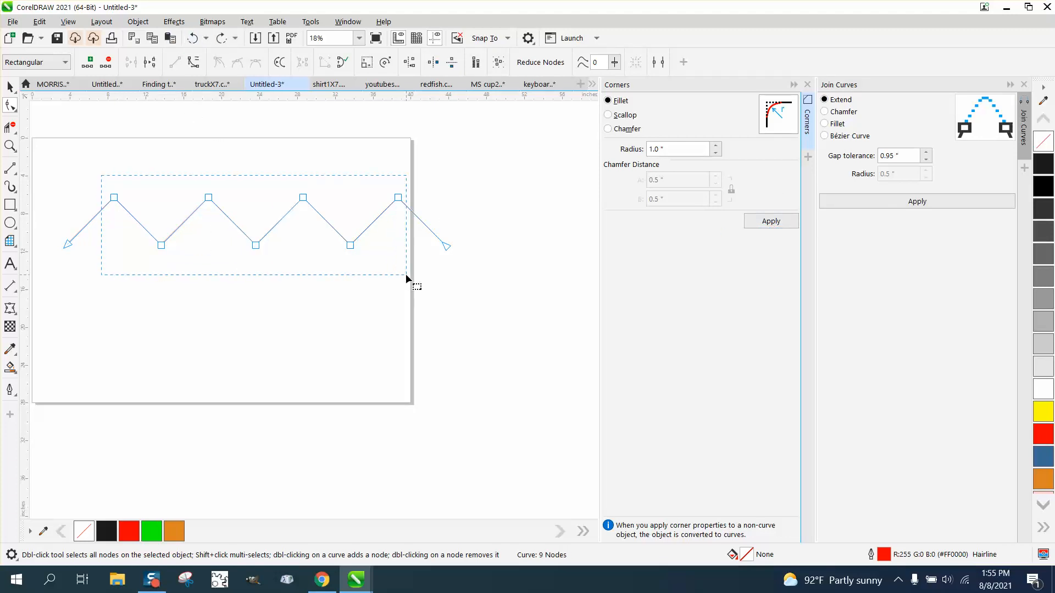
# - Select all the upper and lower corner nodes of the zigzag and fillet them with a 1.0-inch radius
pyautogui.moveTo(406, 274); pyautogui.dragTo(407, 274)
pyautogui.click(759, 223)
pyautogui.click(10, 87)
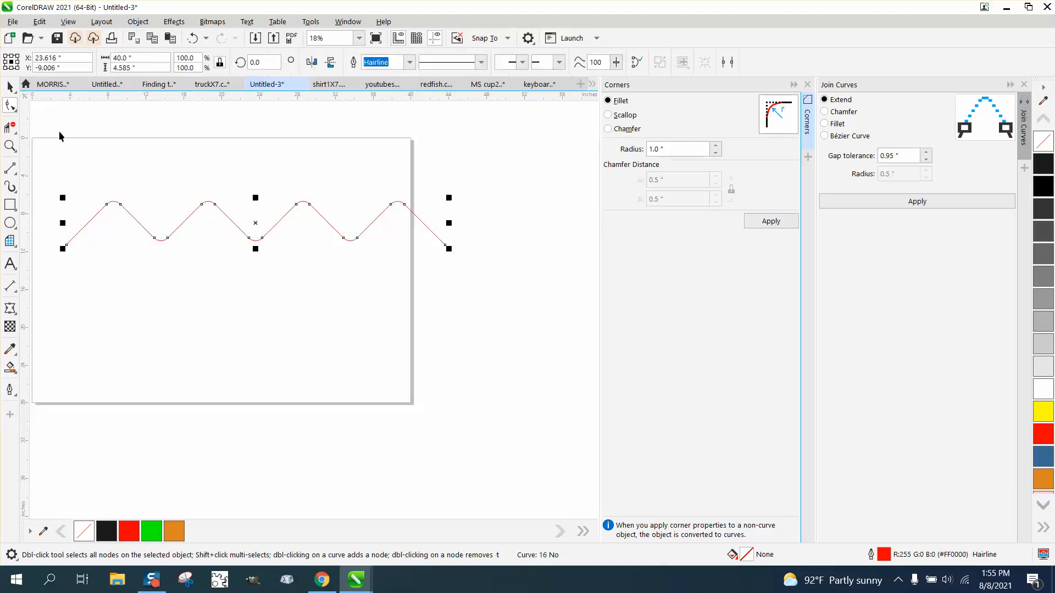
# - Set the rounded zigzag's outline width to 1 inch
pyautogui.click(10, 145)
pyautogui.moveTo(59, 176); pyautogui.dragTo(332, 259)
pyautogui.click(10, 86)
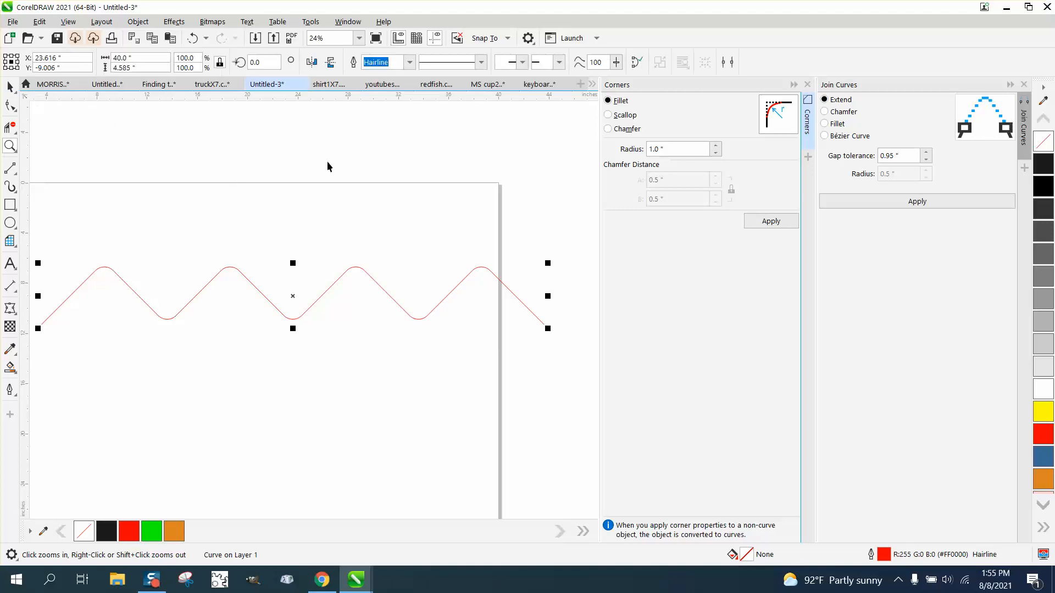
pyautogui.doubleClick(883, 556)
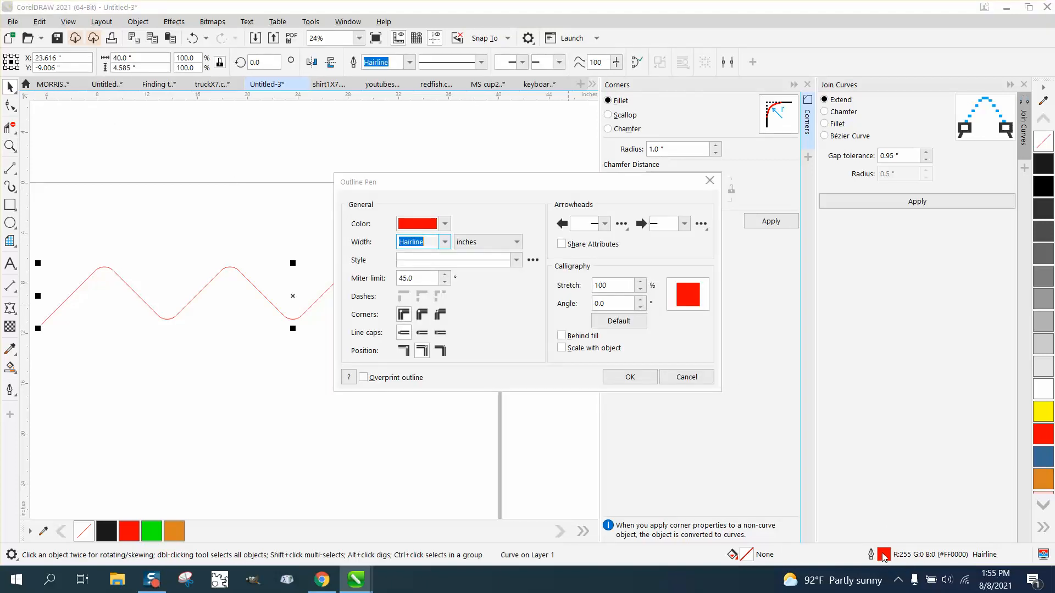
pyautogui.click(445, 242)
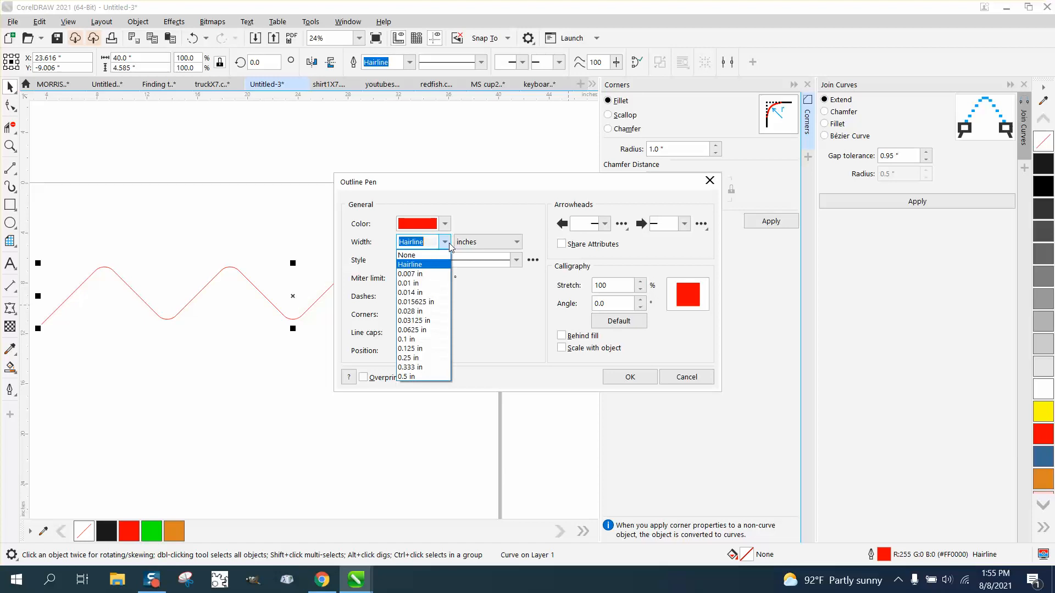
pyautogui.click(434, 374)
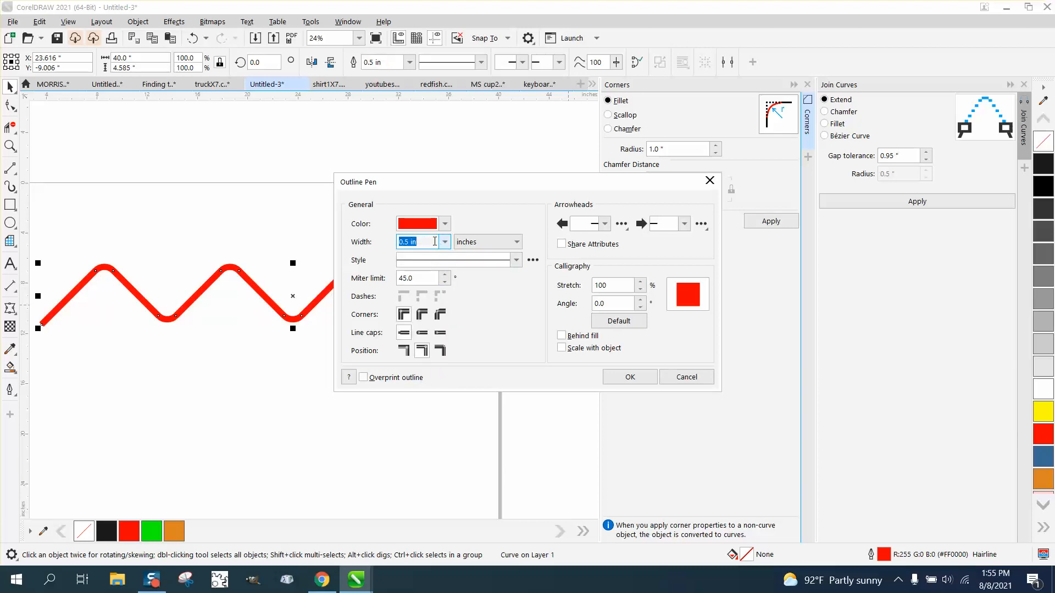
pyautogui.write('1')
pyautogui.press('Return')
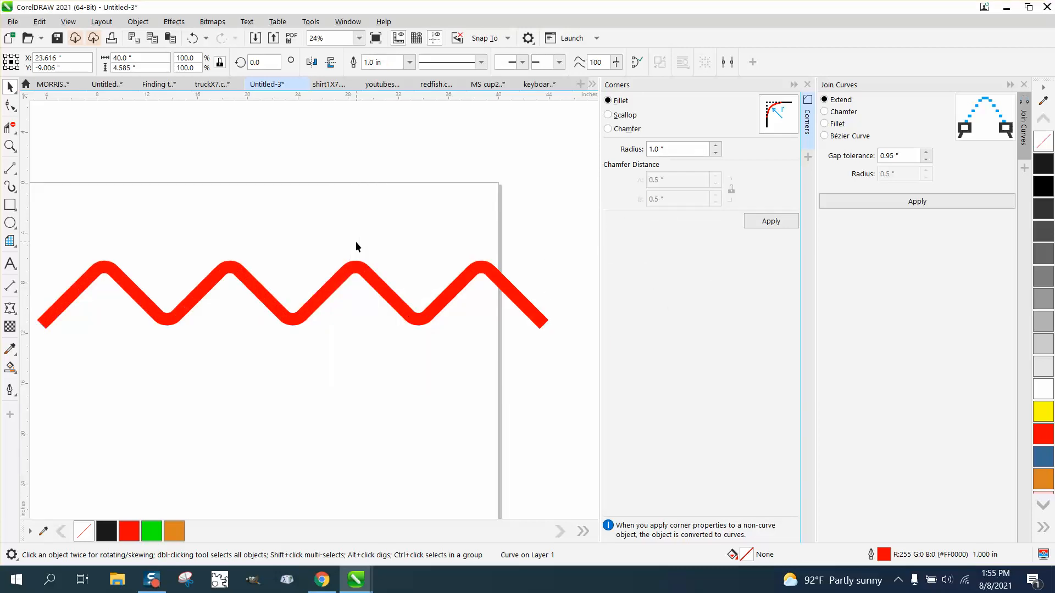
pyautogui.scroll(-1, 539, 320)
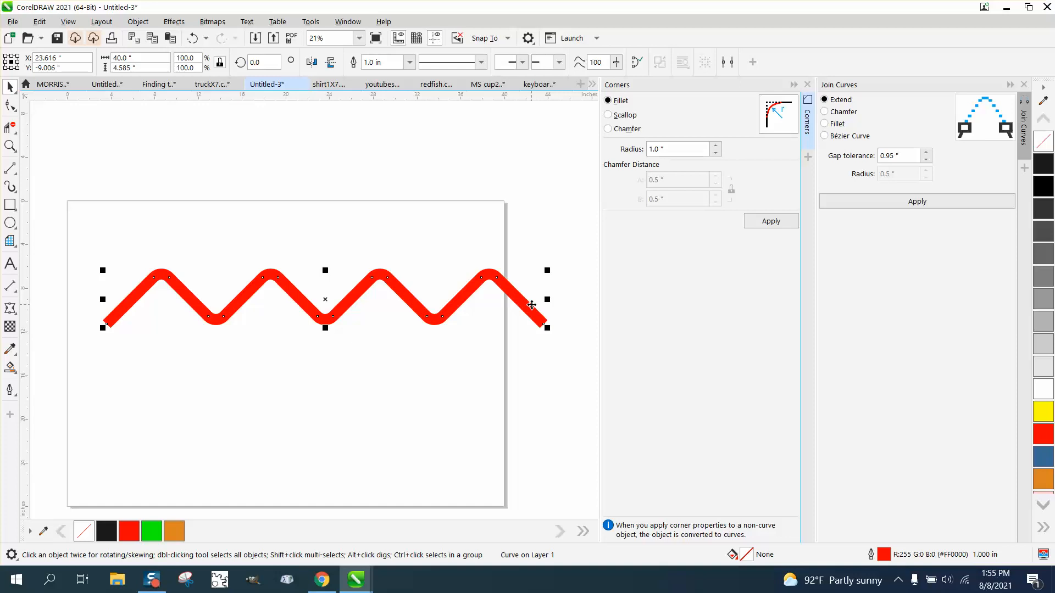
# - Close the Corners and Join Curves dockers and convert the rounded zigzag's outline to an object
pyautogui.click(806, 86)
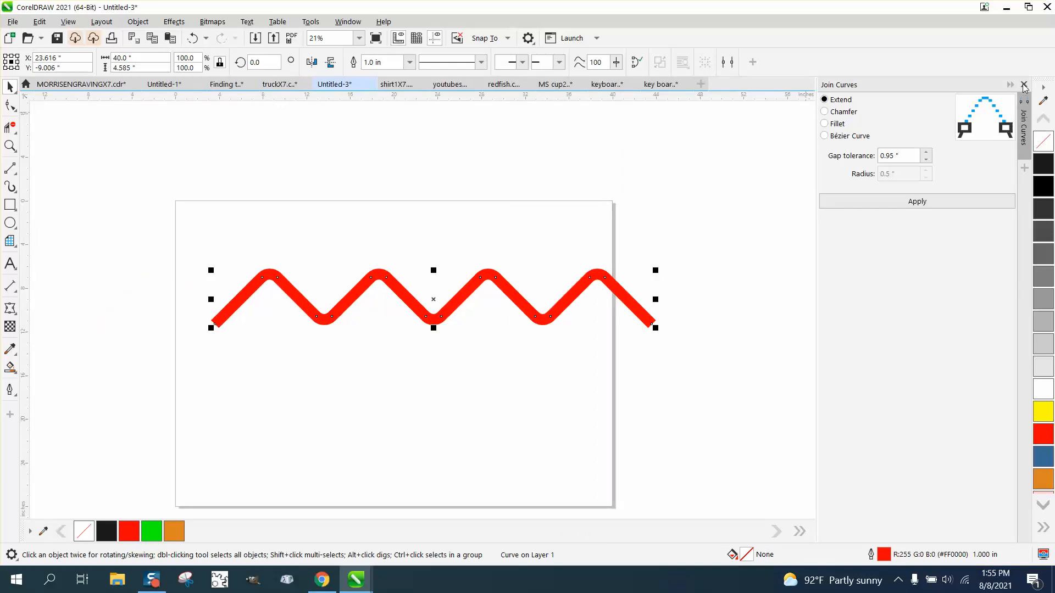
pyautogui.click(1024, 86)
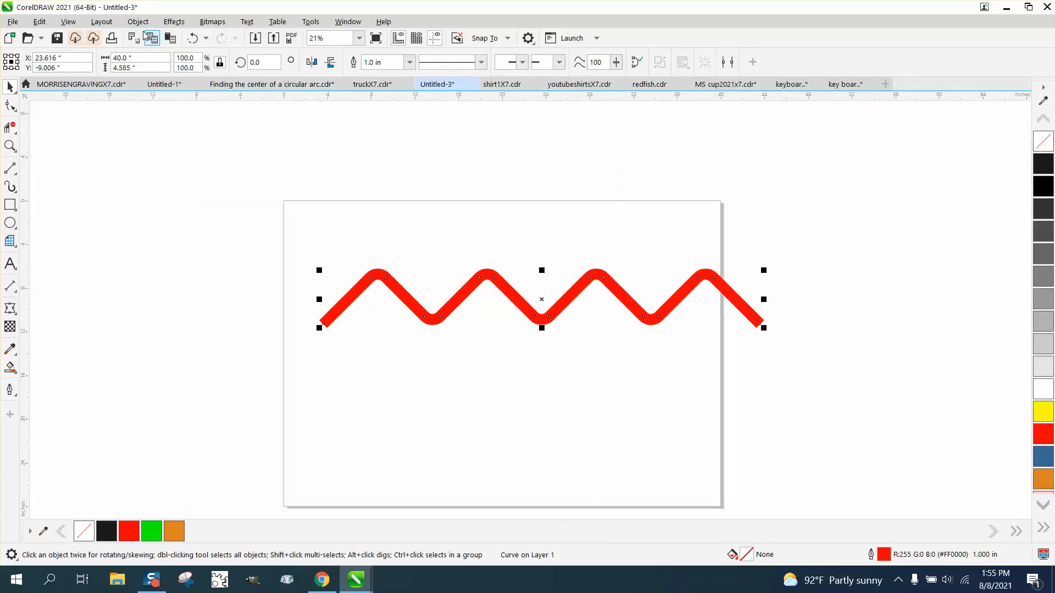
pyautogui.click(138, 21)
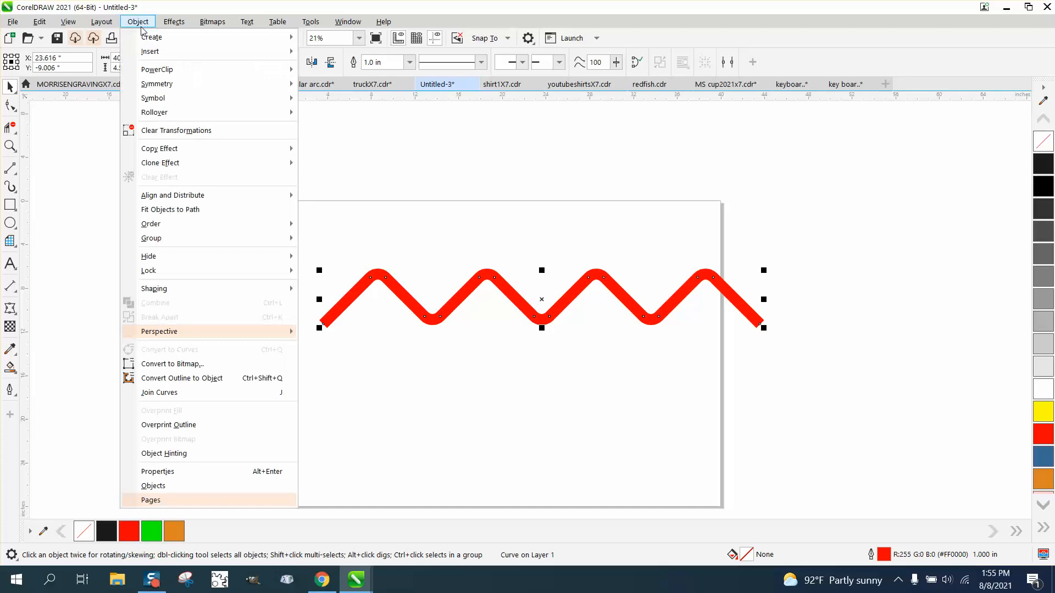
pyautogui.click(190, 379)
# - Remove the converted zigzag's fill and give it a dark hairline outline
pyautogui.click(1044, 142)
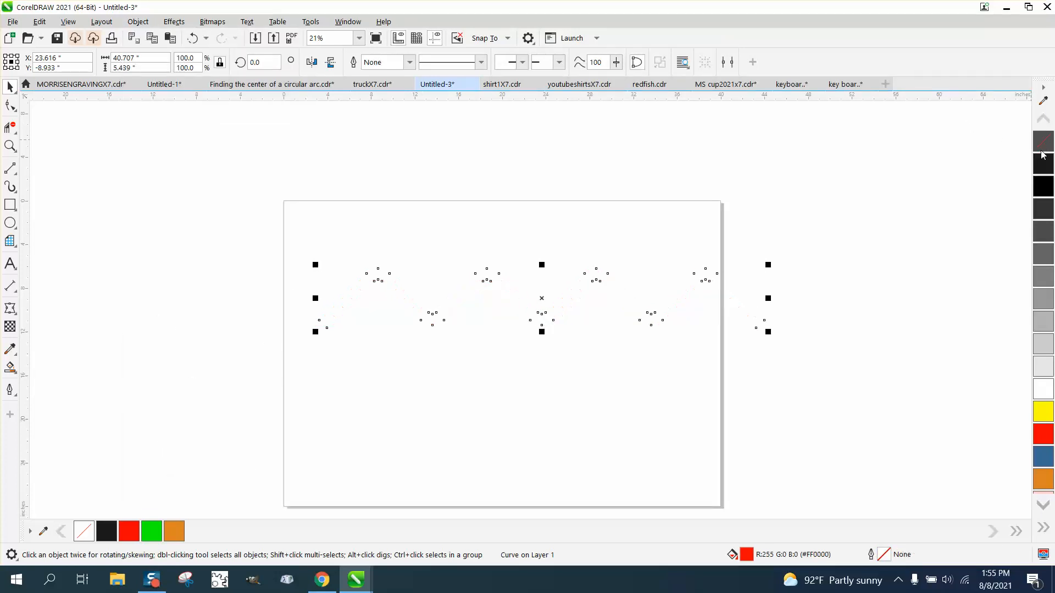
pyautogui.rightClick(1044, 165)
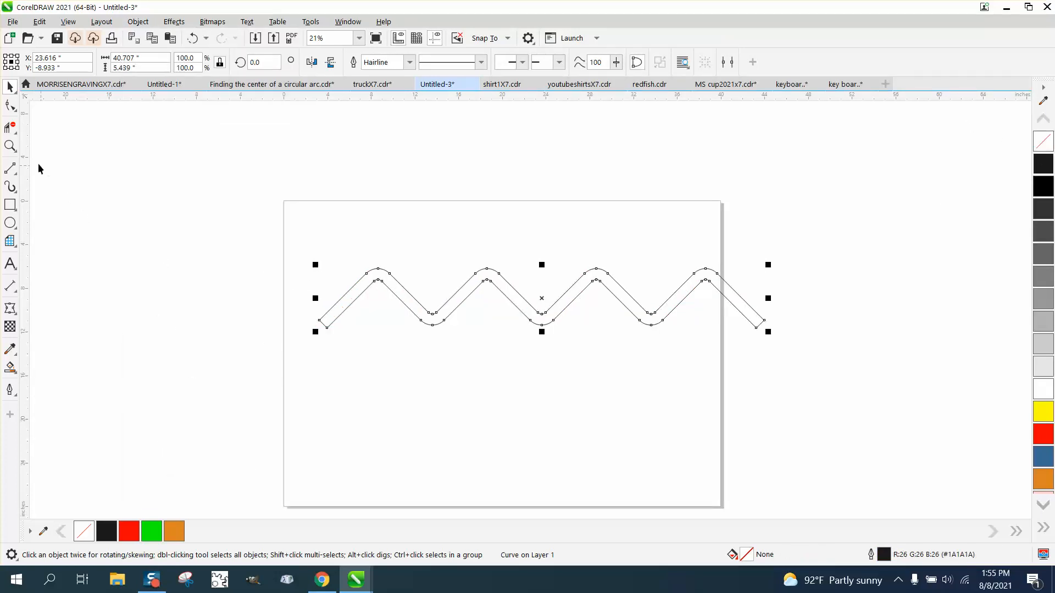
pyautogui.click(10, 146)
pyautogui.click(702, 355)
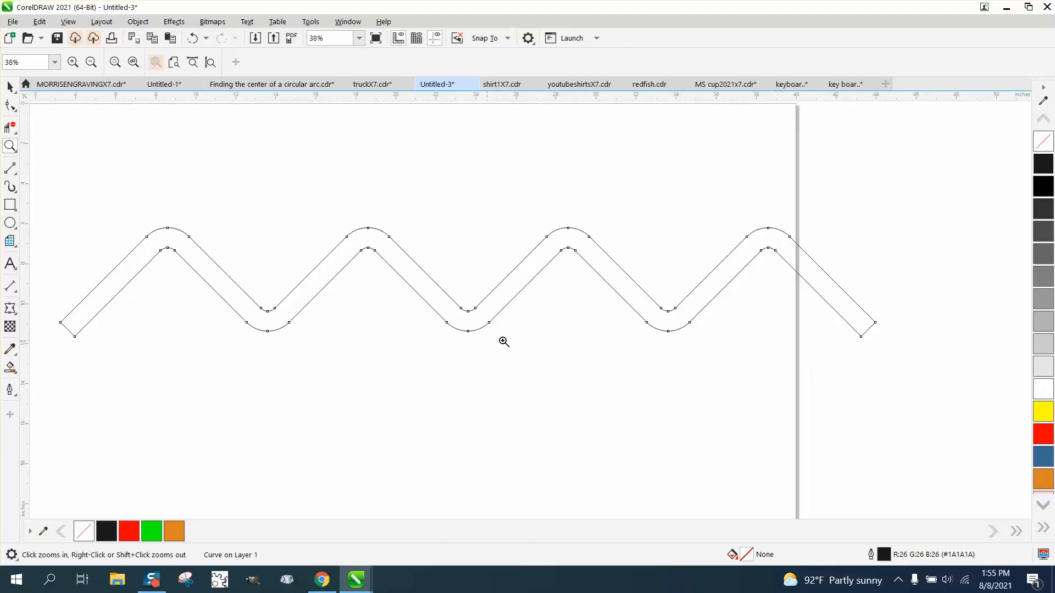
# - Move the outlined zigzag off the page into the empty space just above it
pyautogui.scroll(-4, 405, 321)
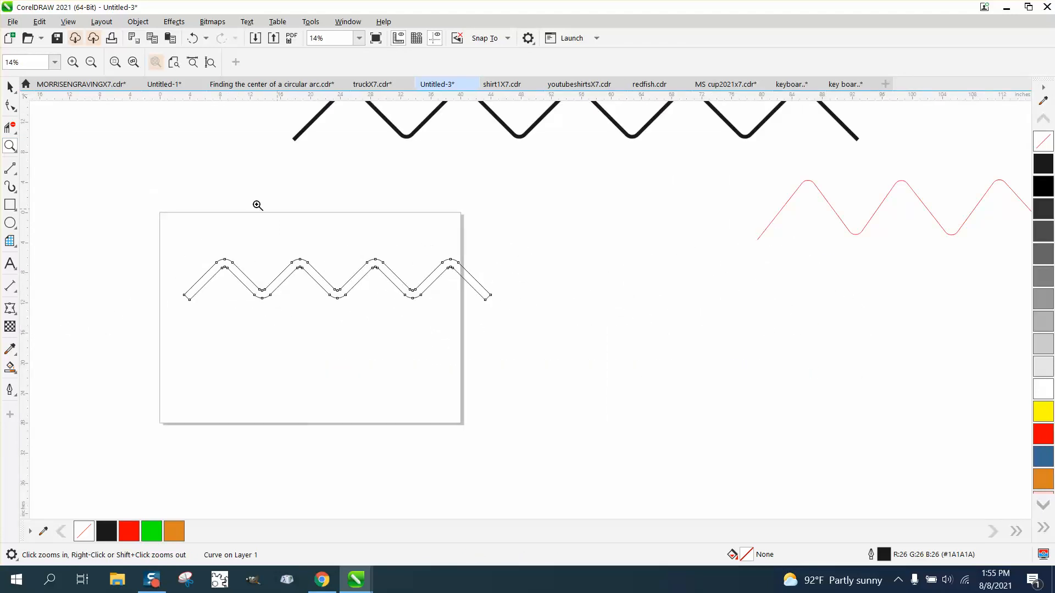
pyautogui.click(10, 86)
pyautogui.moveTo(337, 283); pyautogui.dragTo(346, 183)
# - Draw a five-segment zigzag about 48 inches wide across the page with the 2-Point Line tool
pyautogui.click(13, 172)
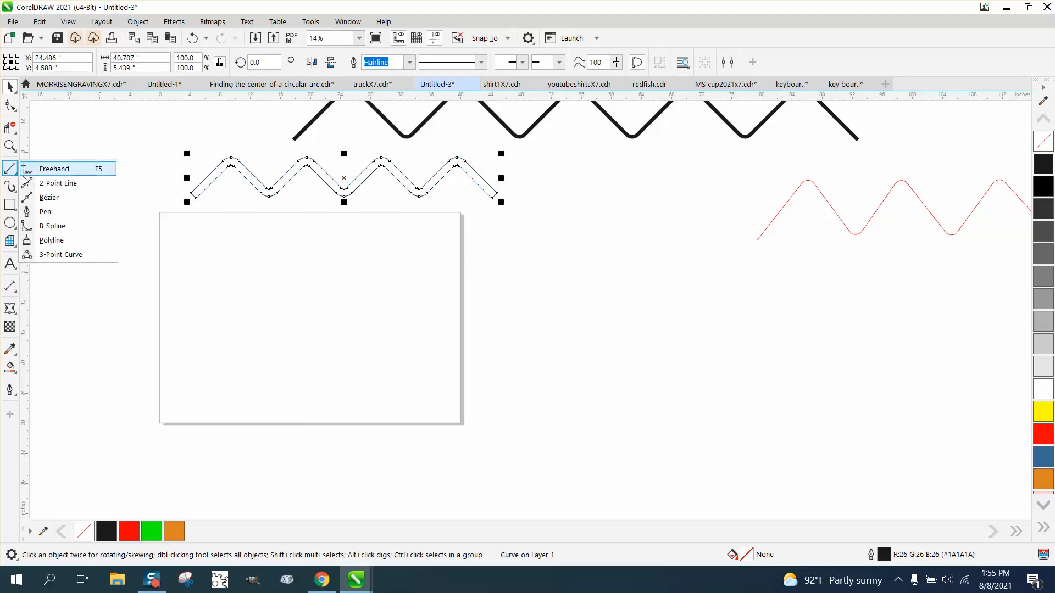
pyautogui.click(61, 183)
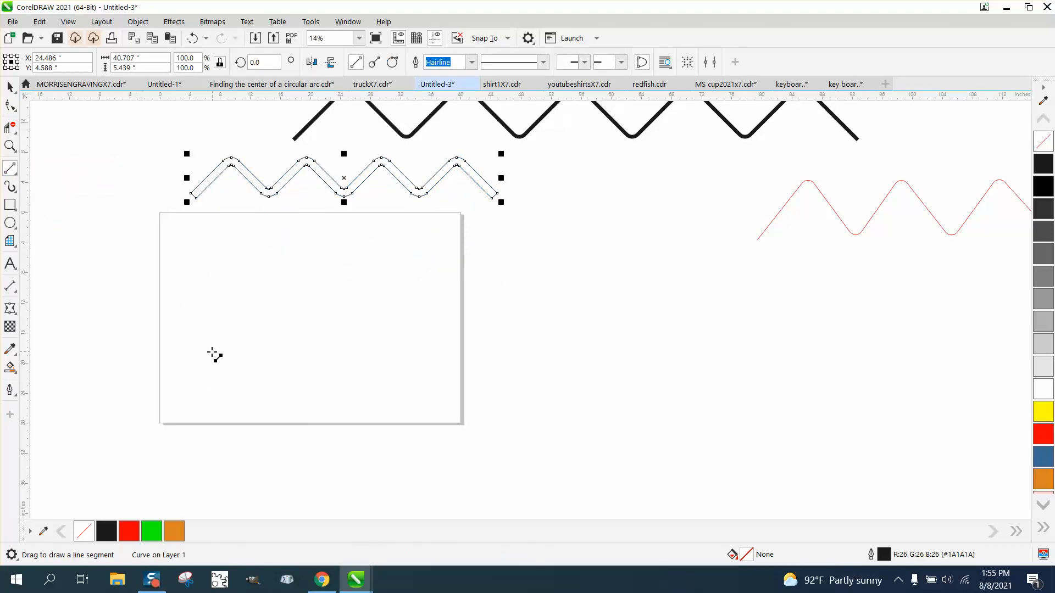
pyautogui.moveTo(203, 346); pyautogui.dragTo(563, 282)
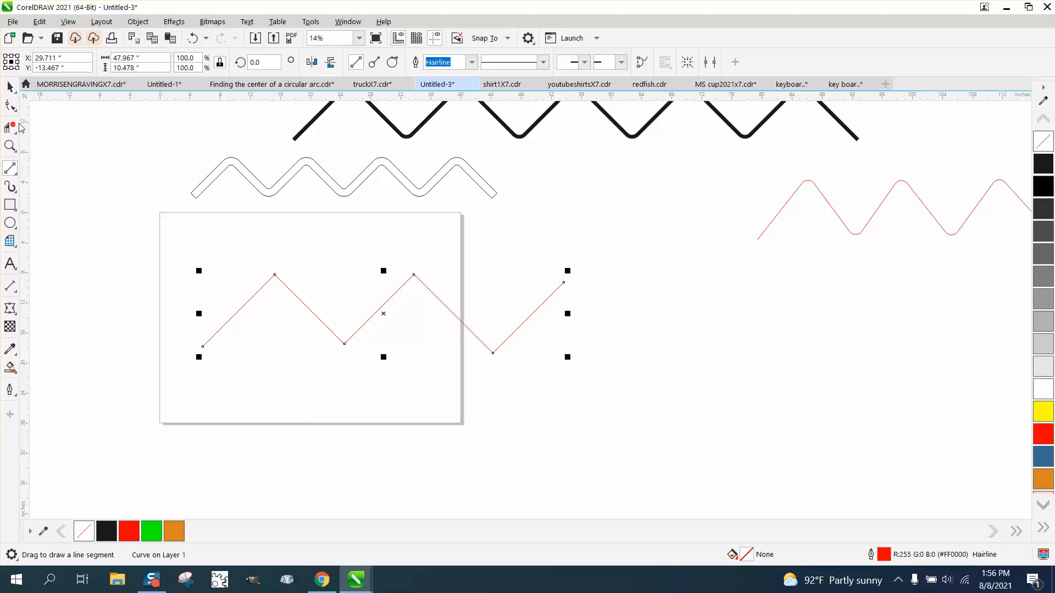
pyautogui.click(10, 86)
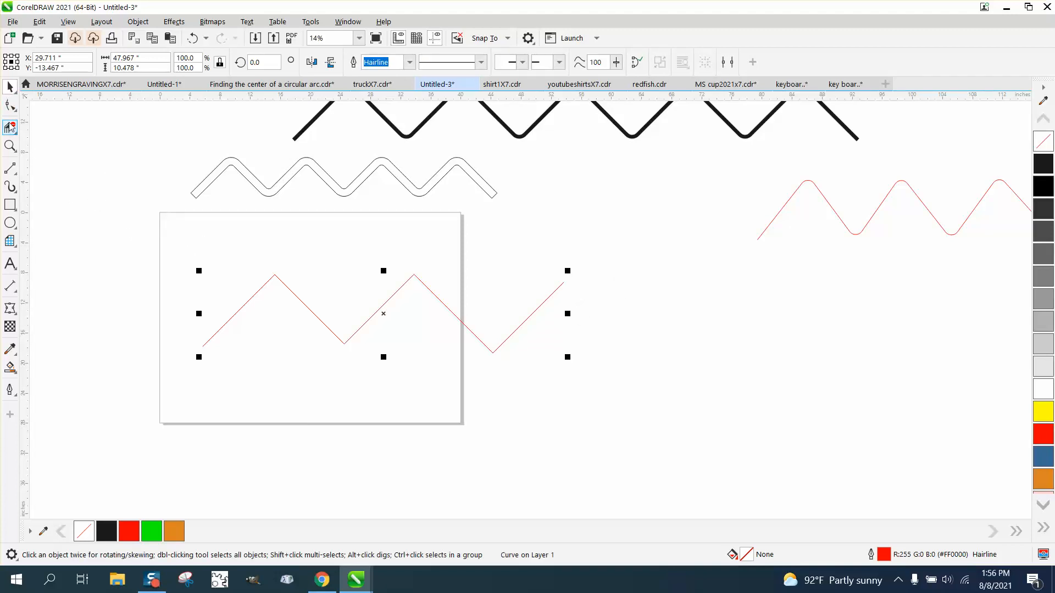
pyautogui.press('F10')
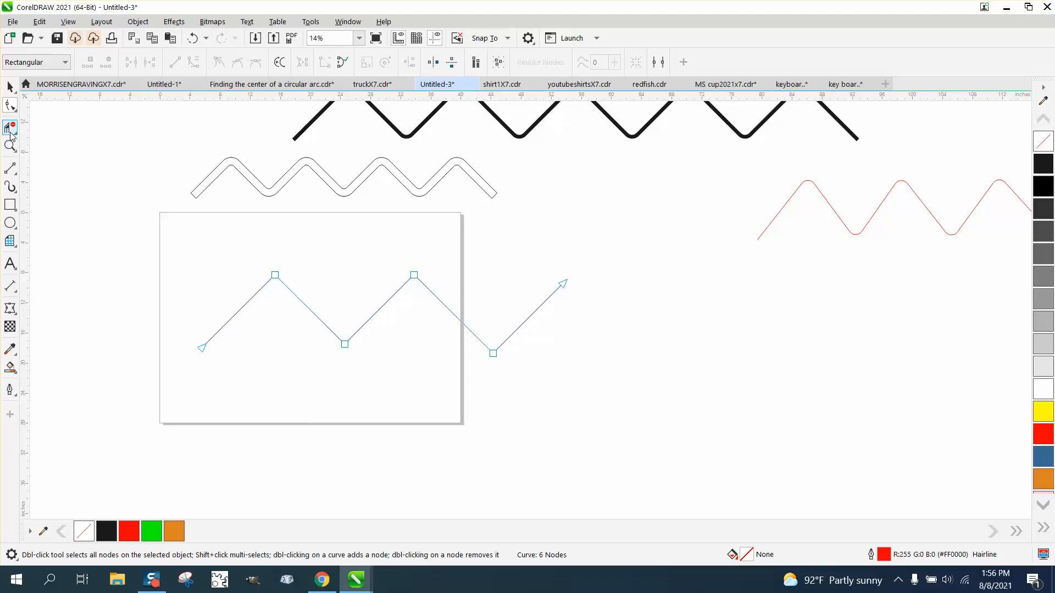
# - Try to extend the five-segment zigzag with another downward diagonal 2-point line from its last end node
pyautogui.click(19, 177)
pyautogui.click(44, 182)
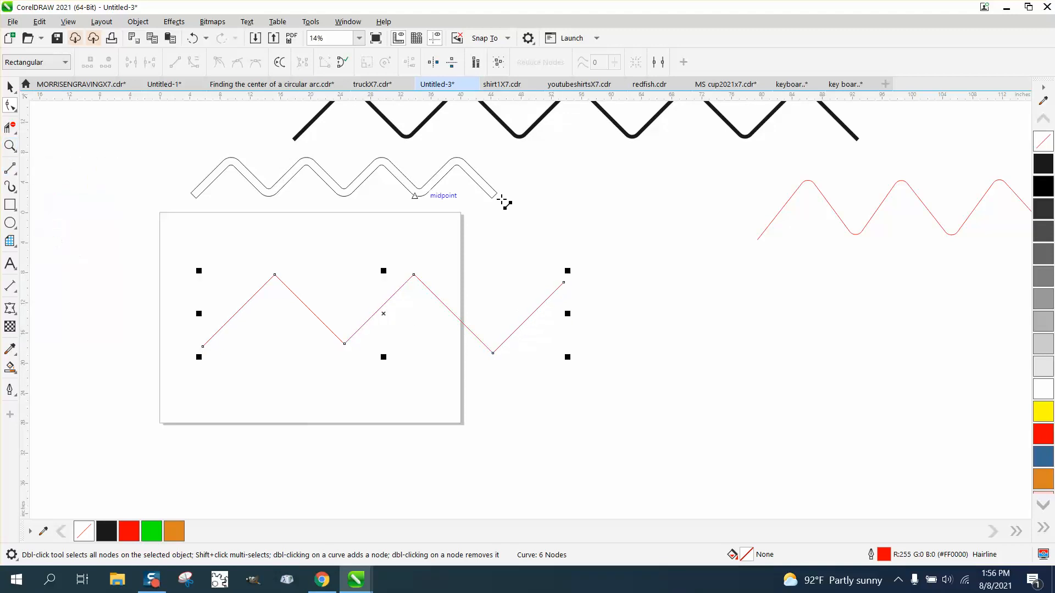
pyautogui.moveTo(565, 282); pyautogui.dragTo(644, 354)
pyautogui.hotkey('ctrl', 'z')
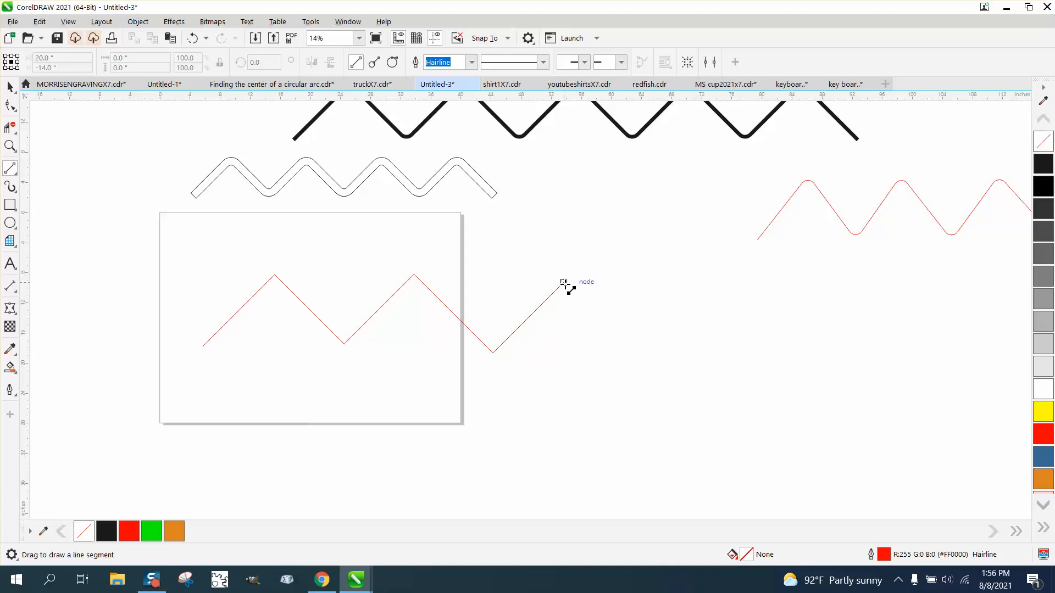
pyautogui.moveTo(565, 282); pyautogui.dragTo(635, 352)
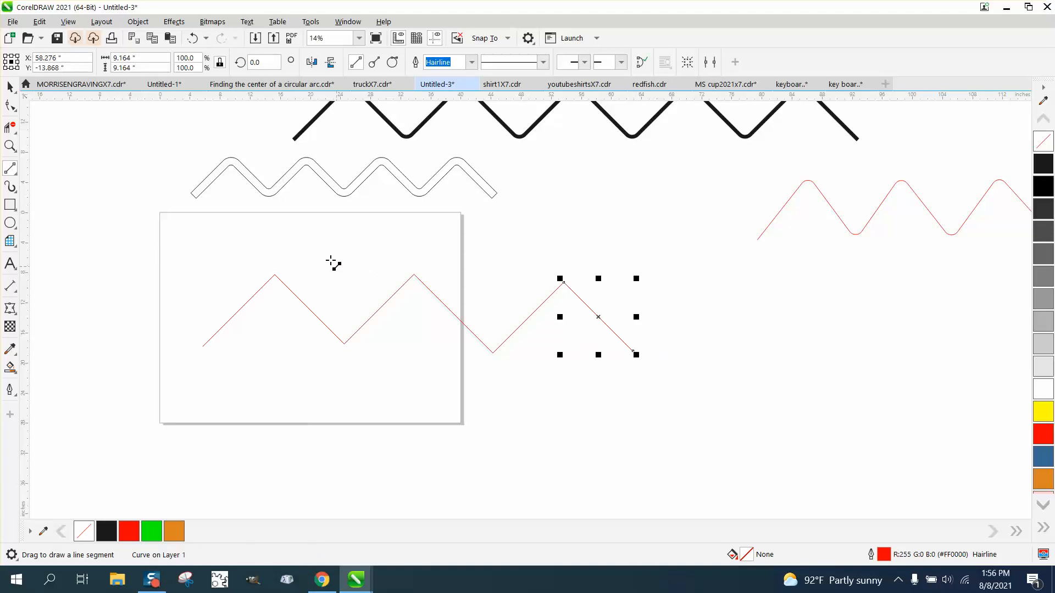
# - Delete the extra line segment and the five-segment zigzag from the page
pyautogui.click(9, 86)
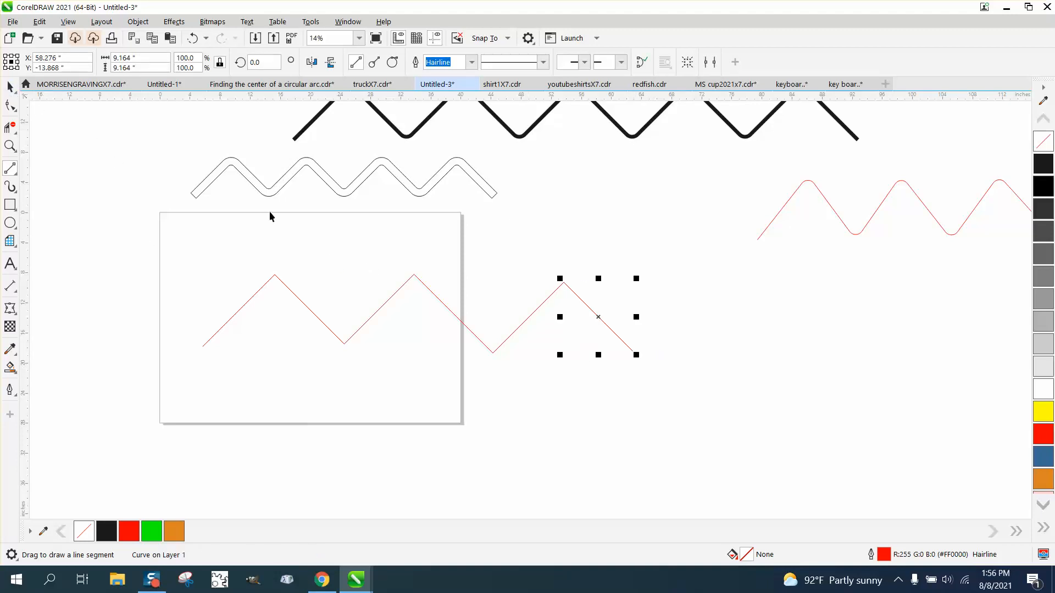
pyautogui.click(425, 291)
pyautogui.click(424, 290)
pyautogui.click(586, 306)
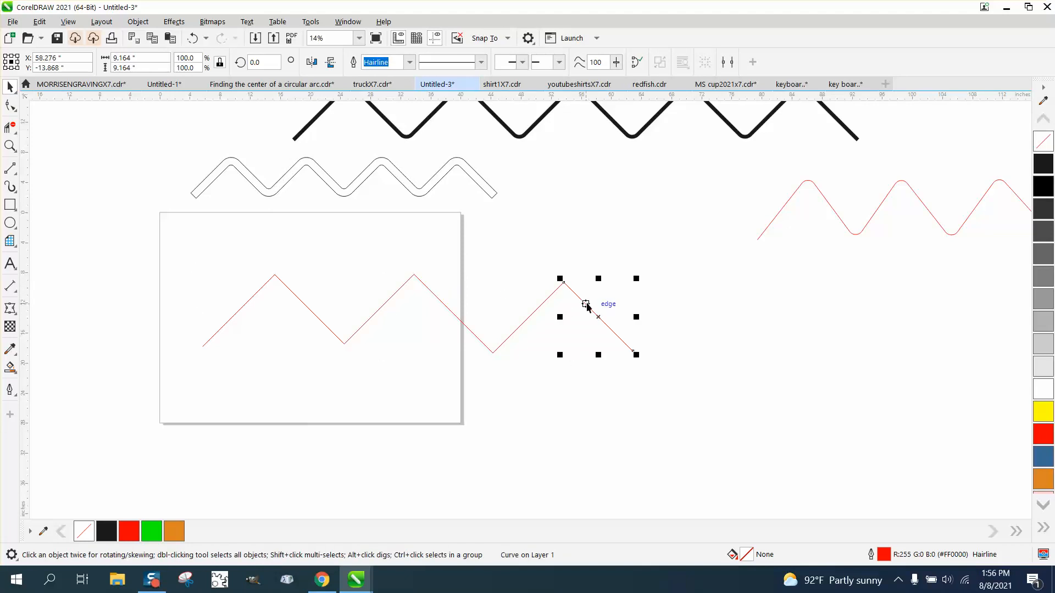
pyautogui.press('Delete')
pyautogui.moveTo(529, 352); pyautogui.dragTo(620, 384)
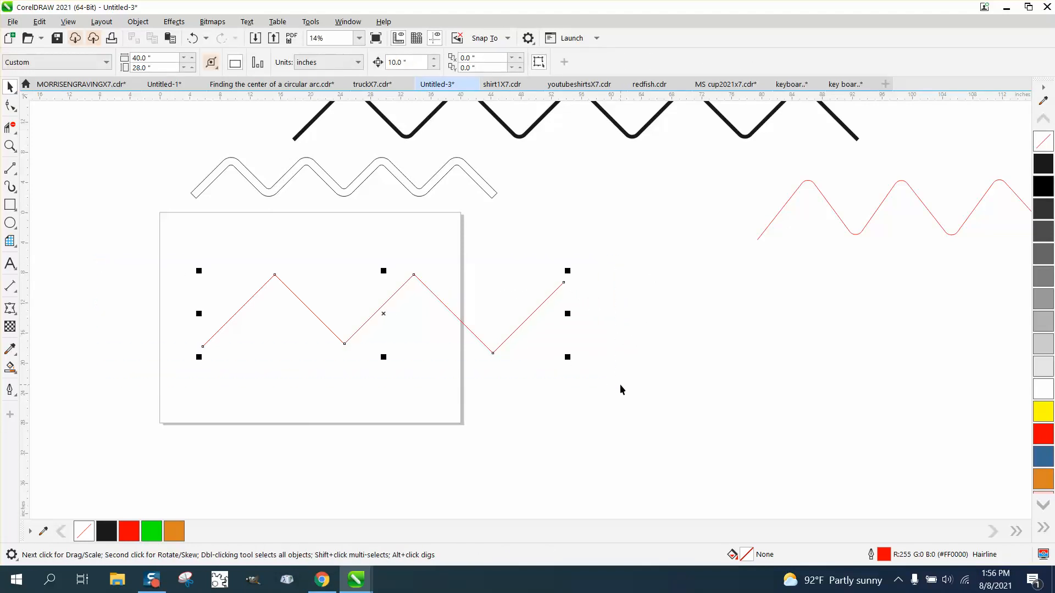
pyautogui.press('Delete')
# - Draw a six-segment zigzag with three peaks, about 41 inches wide, across the page with the 2-Point Line tool
pyautogui.click(12, 169)
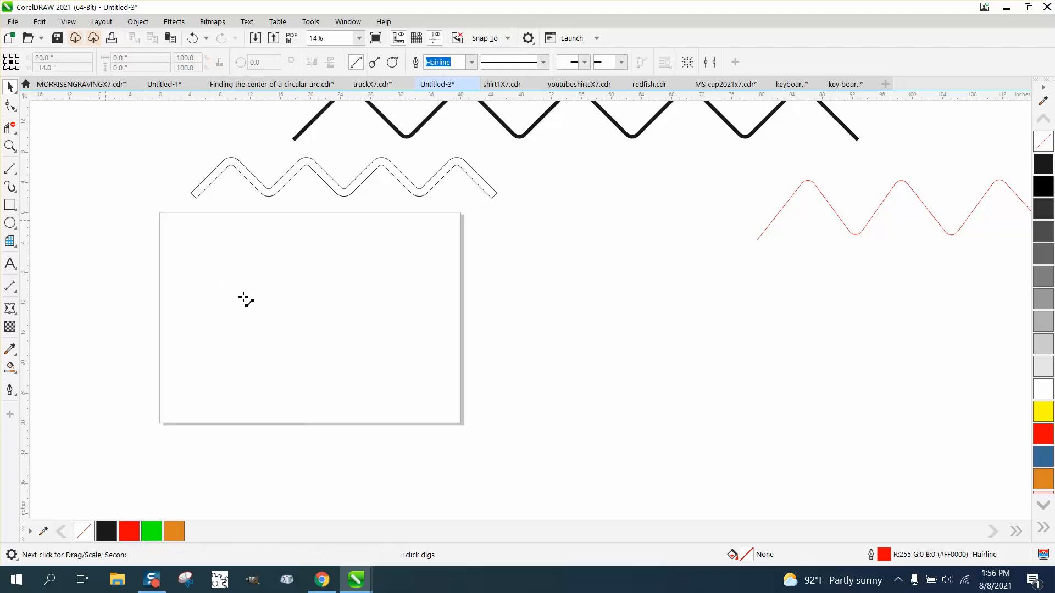
pyautogui.moveTo(183, 308); pyautogui.dragTo(495, 311)
# - Place a horizontal guideline just above the peaks of the new zigzag
pyautogui.click(10, 145)
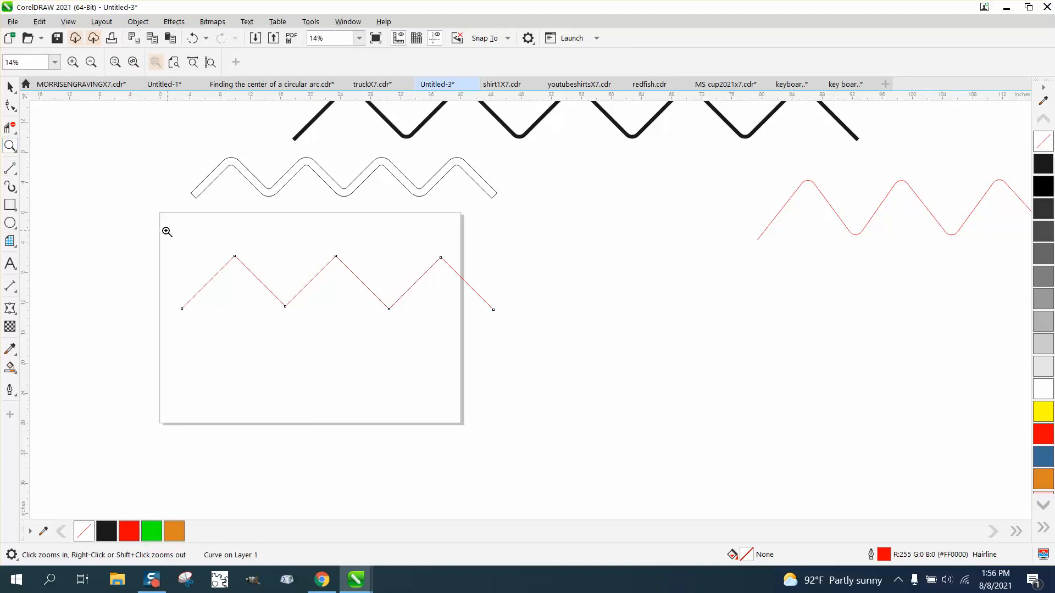
pyautogui.moveTo(153, 230); pyautogui.dragTo(573, 378)
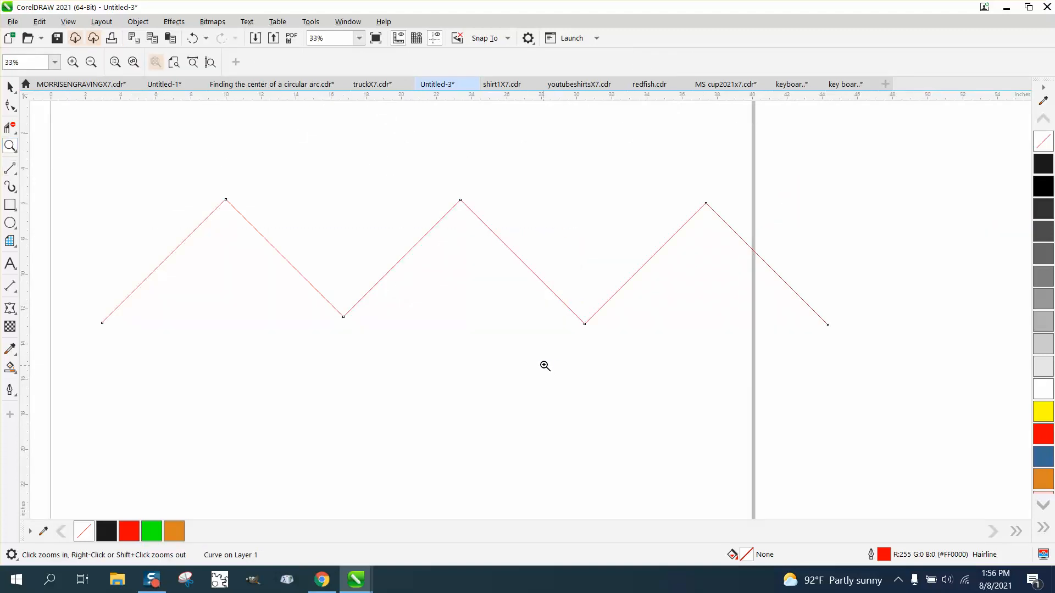
pyautogui.click(10, 110)
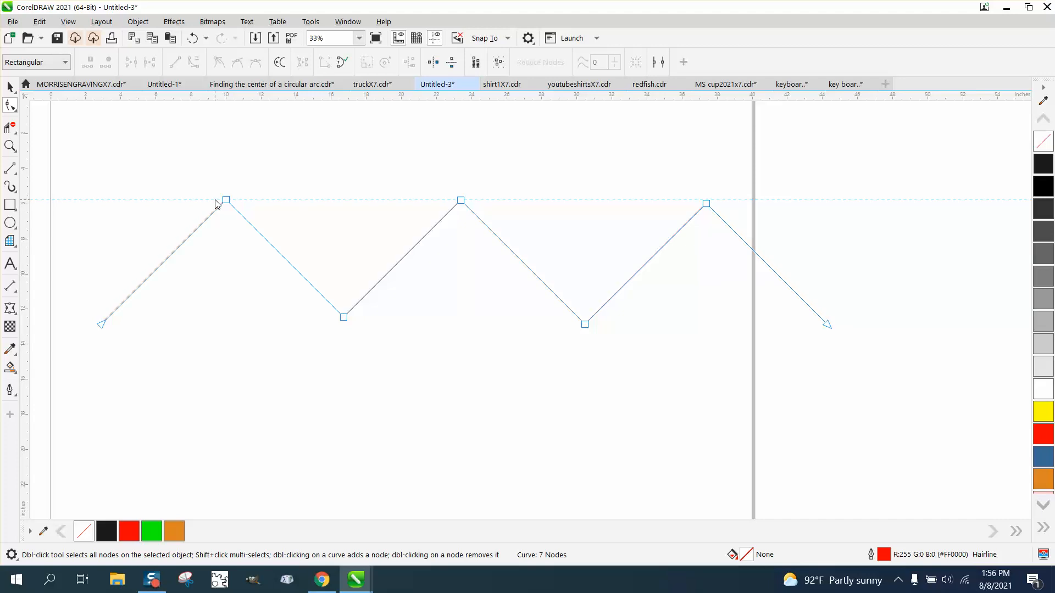
pyautogui.click(216, 163)
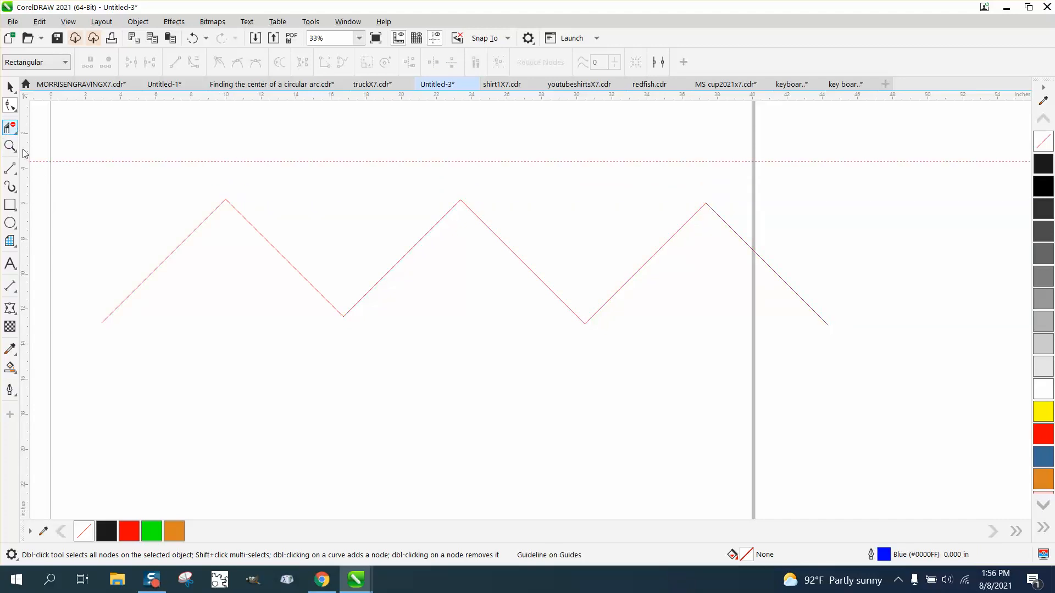
# - Align the new zigzag's three peak nodes horizontally, and its lower corner and end nodes in a second level row
pyautogui.click(13, 108)
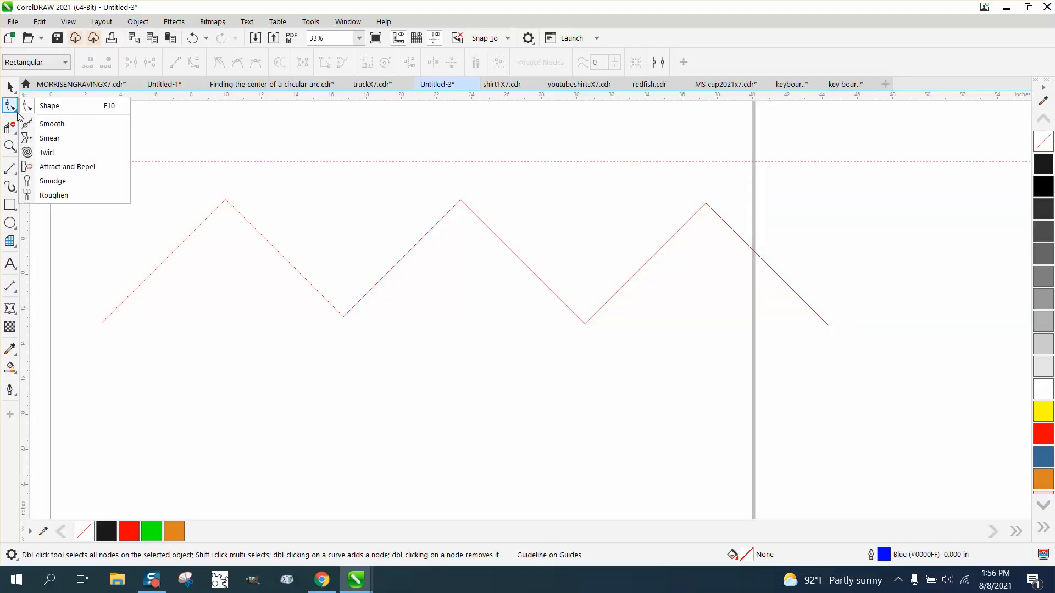
pyautogui.click(50, 106)
pyautogui.click(220, 200)
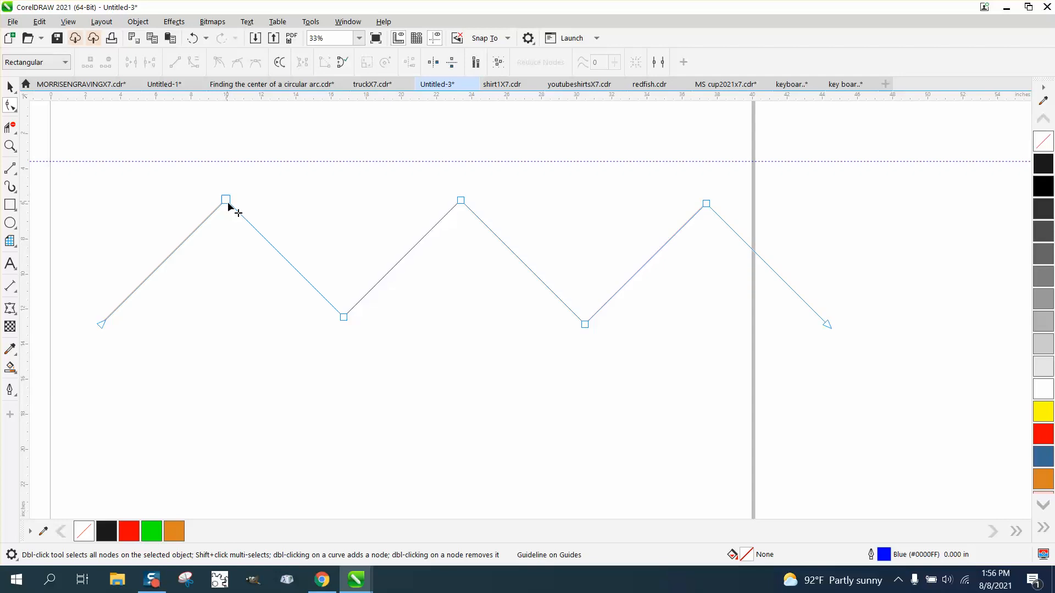
pyautogui.moveTo(649, 232); pyautogui.dragTo(737, 237)
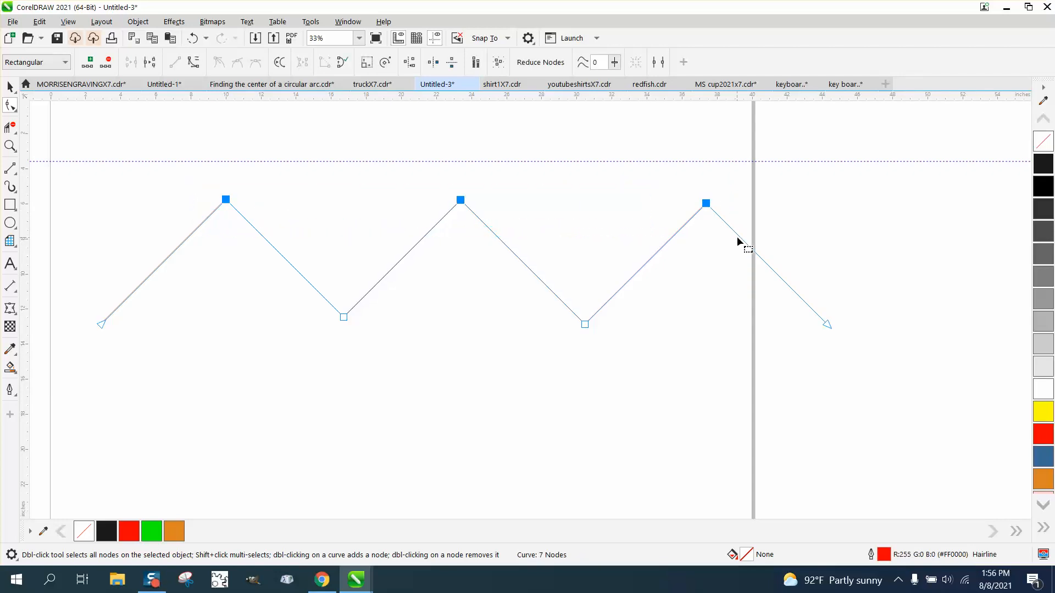
pyautogui.moveTo(82, 301); pyautogui.dragTo(308, 370)
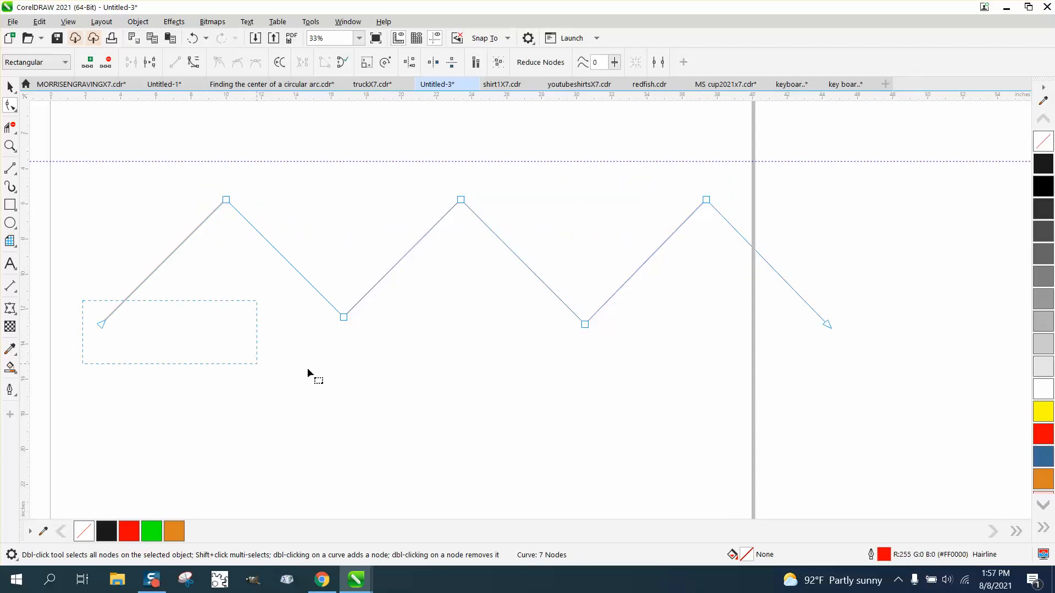
pyautogui.moveTo(889, 370); pyautogui.dragTo(890, 373)
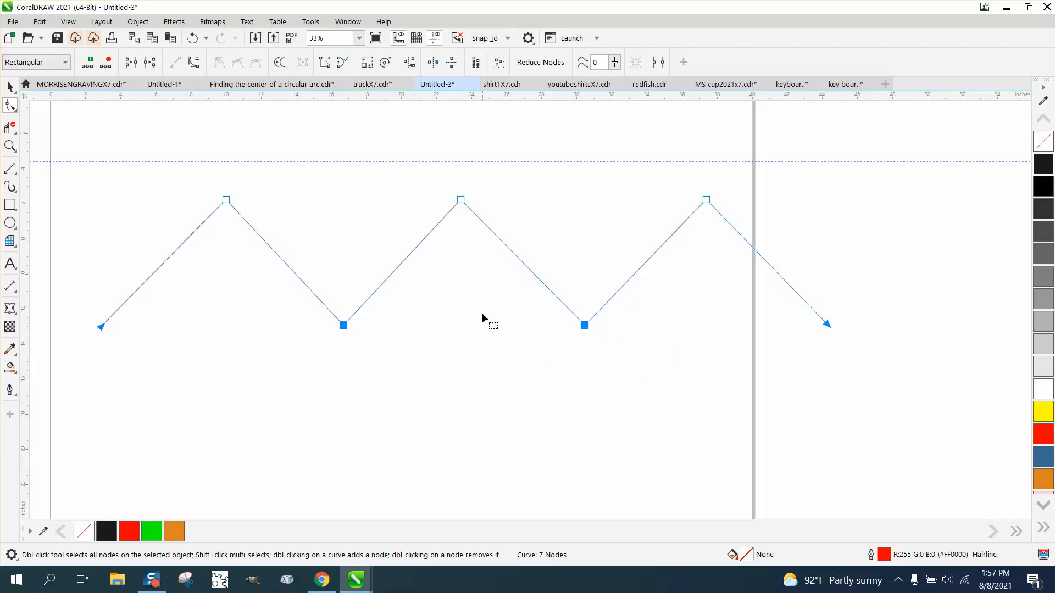
# - Select all nodes of the new zigzag and open the Corners docker
pyautogui.scroll(-1, 483, 312)
pyautogui.moveTo(147, 187); pyautogui.dragTo(836, 388)
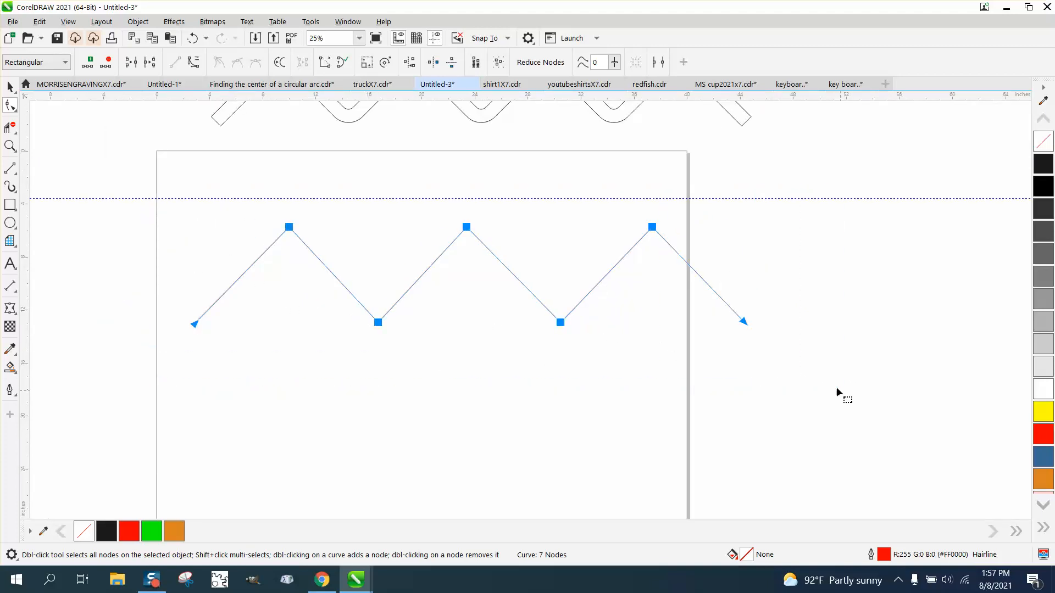
pyautogui.click(348, 22)
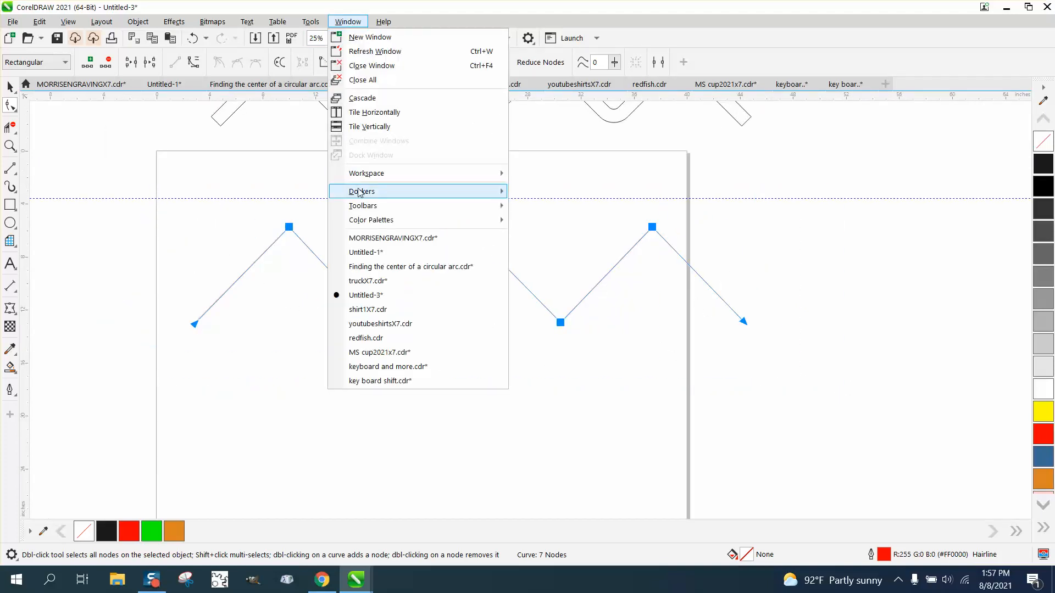
pyautogui.moveTo(483, 191)
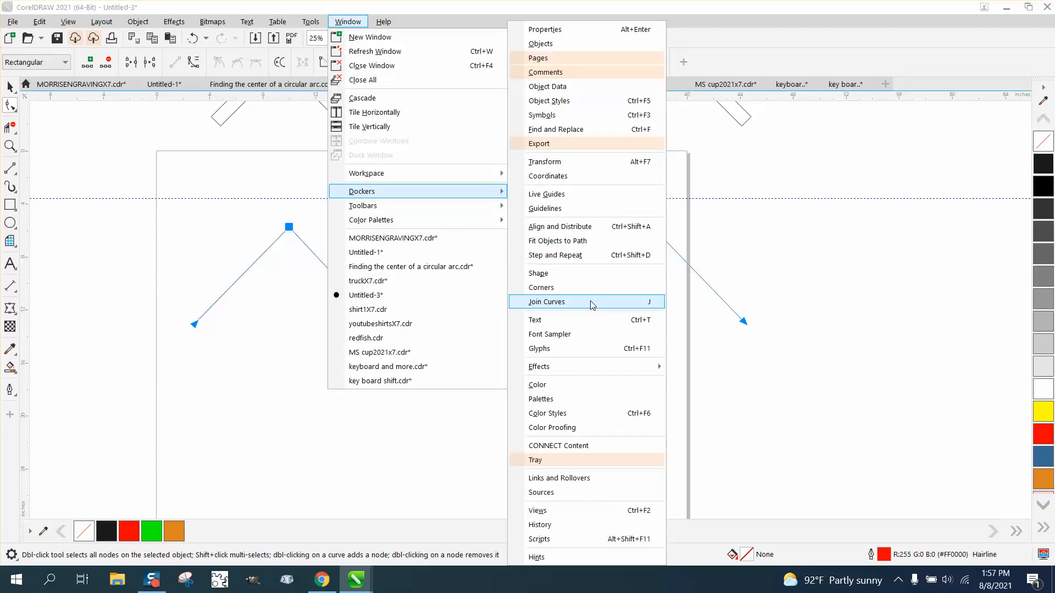
pyautogui.click(559, 288)
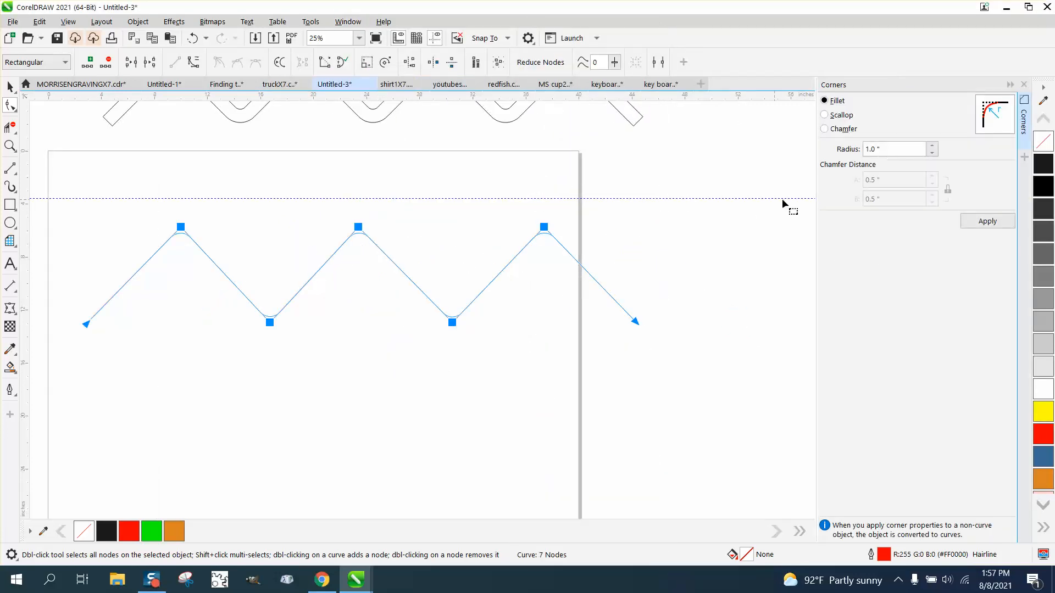
# - Fillet the selected zigzag corners with a 2.0-inch radius and select the finished curve as a whole
pyautogui.moveTo(885, 151); pyautogui.dragTo(845, 152)
pyautogui.write('2')
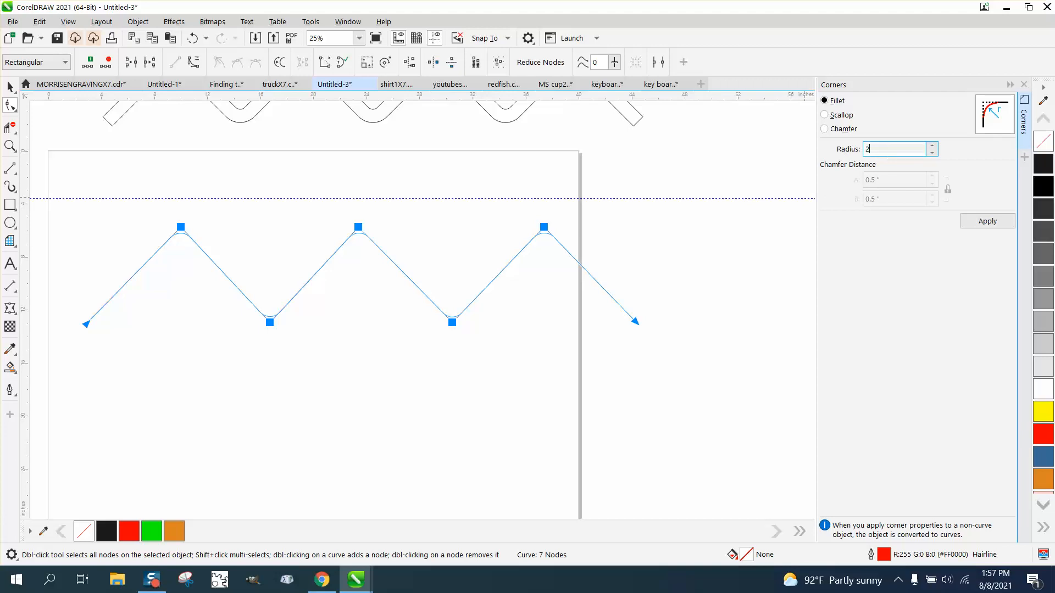
pyautogui.click(987, 223)
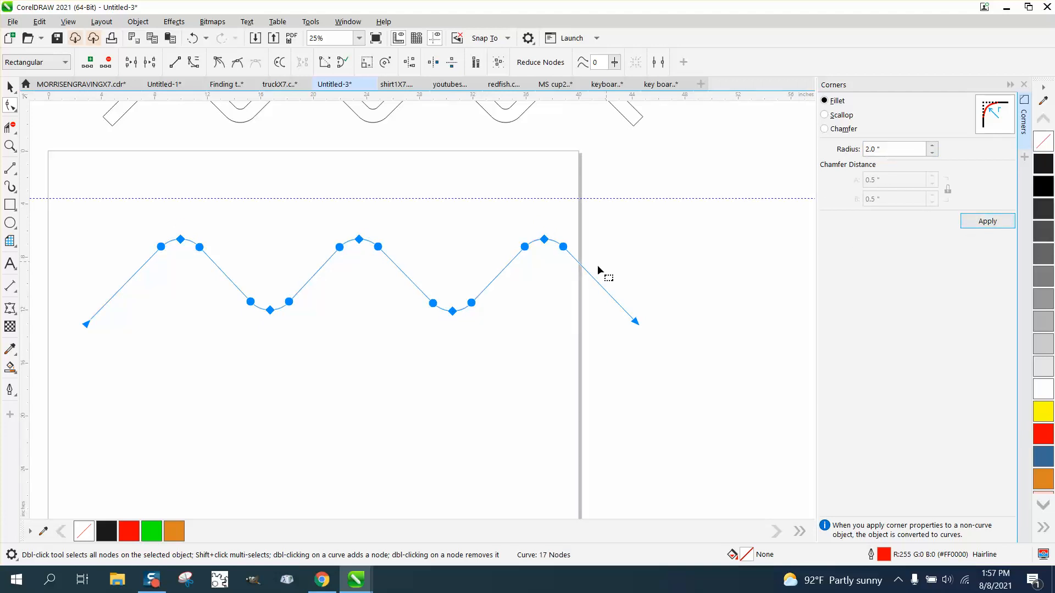
pyautogui.click(536, 412)
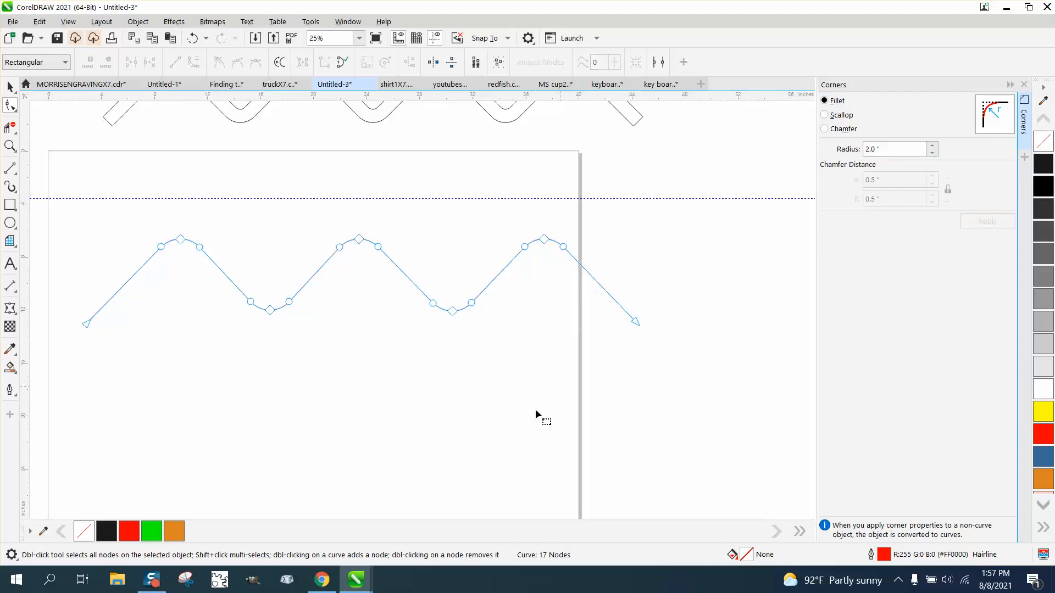
pyautogui.click(10, 86)
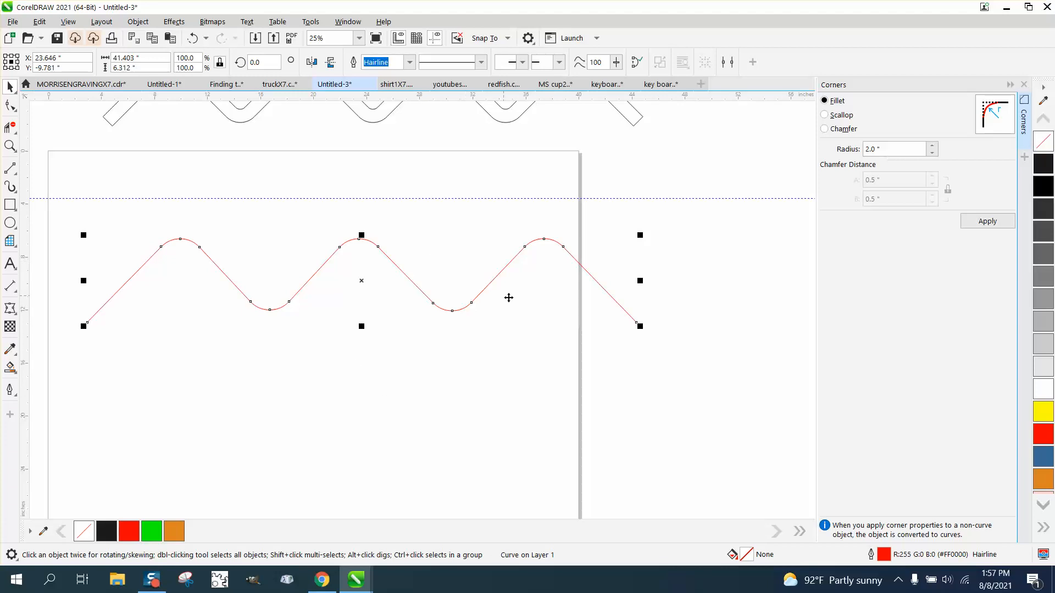
pyautogui.scroll(-1, 487, 306)
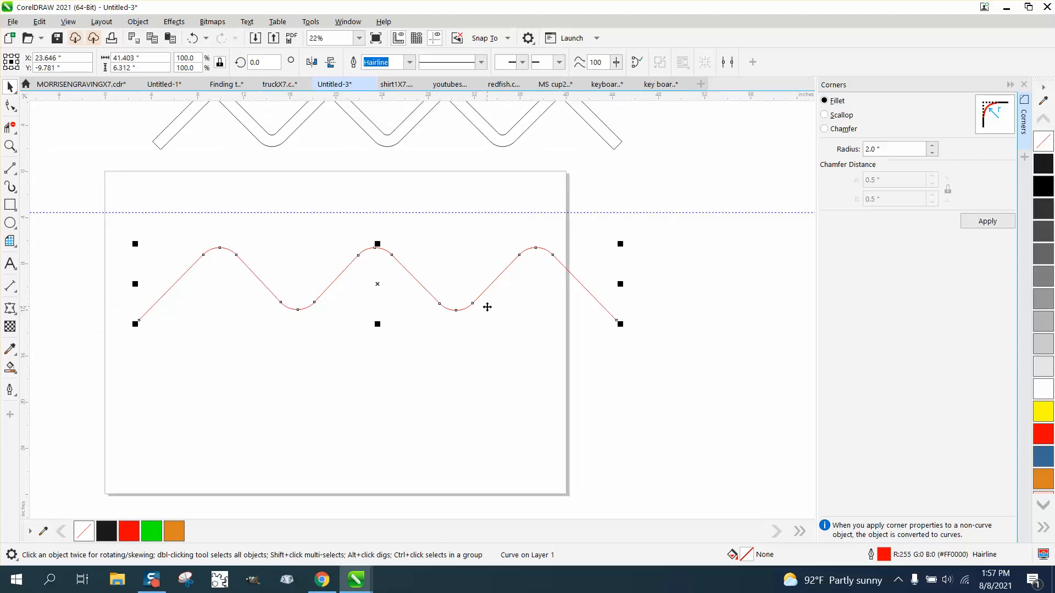
pyautogui.scroll(-1, 487, 307)
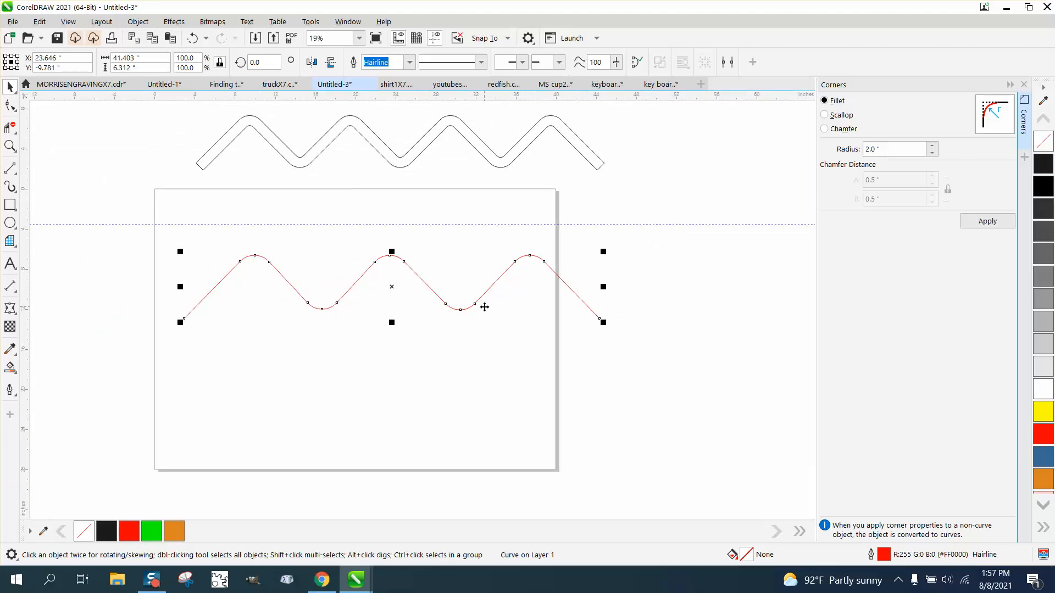